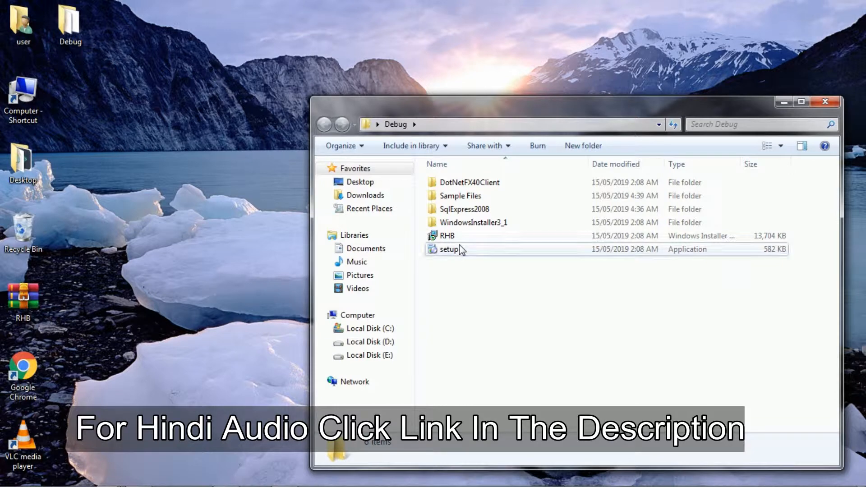
# - Install RHB for everyone in the default folder C:\Program Files (x86)\RHB\RHB\ and close the finished setup wizard
pyautogui.doubleClick(460, 247)
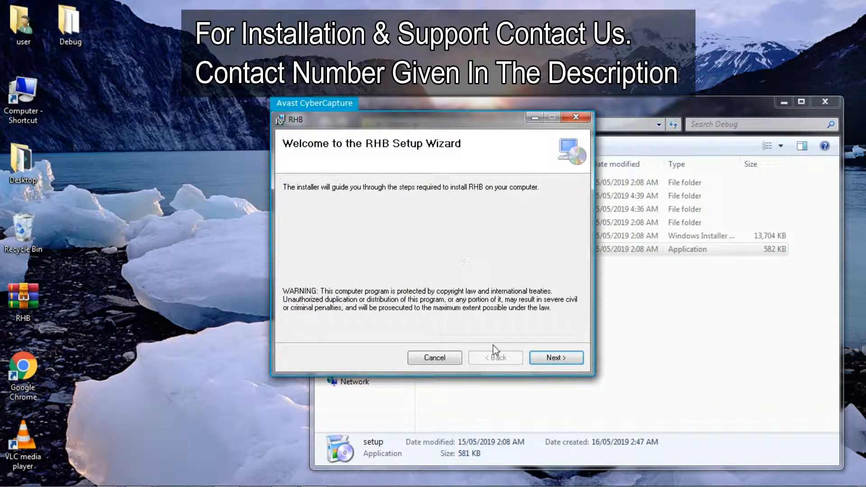
pyautogui.click(552, 359)
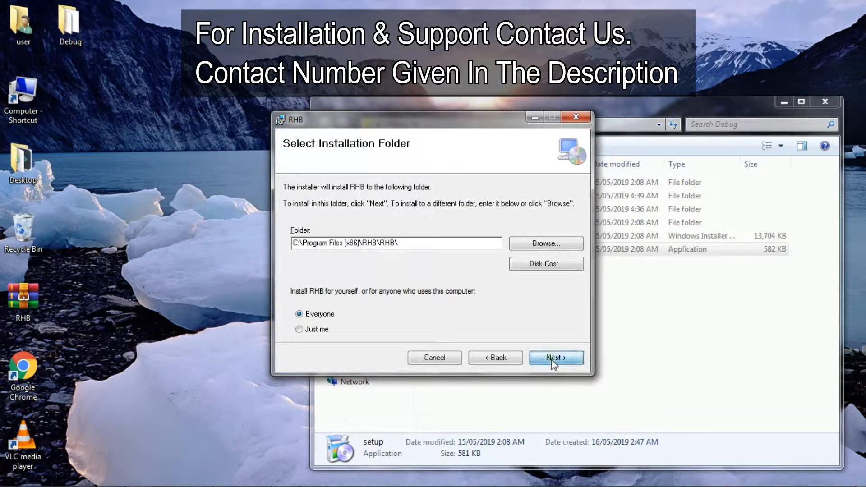
pyautogui.click(551, 359)
pyautogui.click(552, 359)
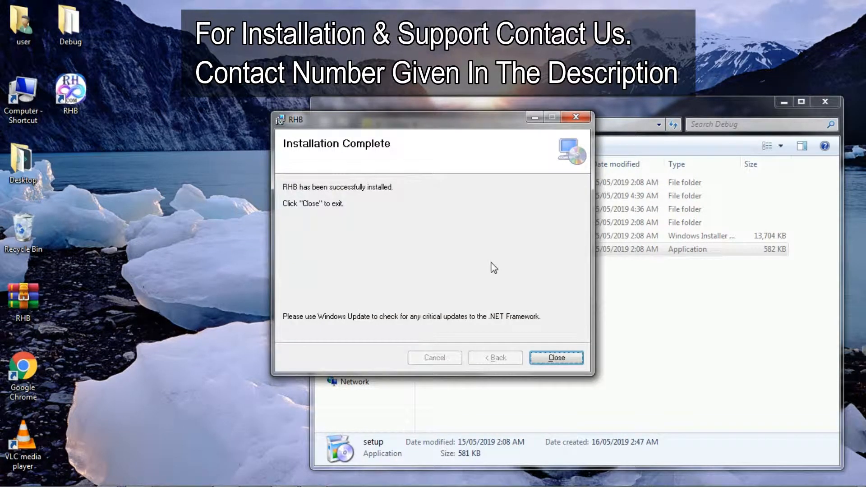
pyautogui.click(557, 358)
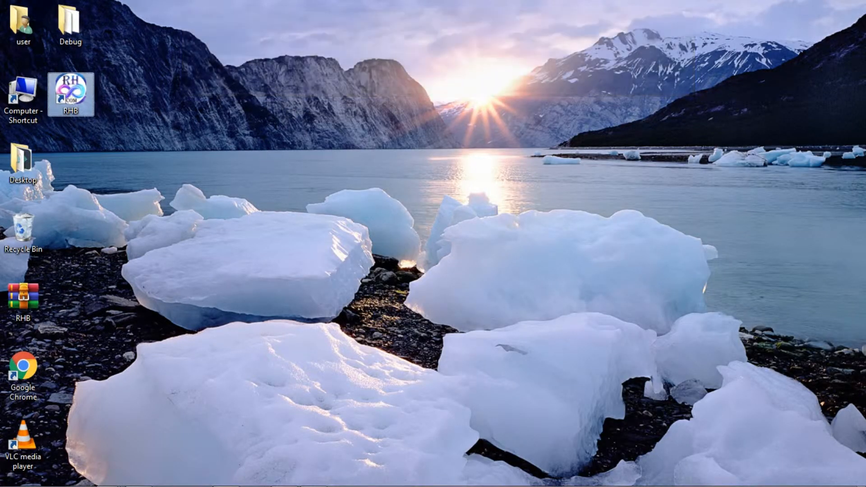
# - Launch RHB and register the software for Taj, Mumbai, with the contact phone number and e-mail address
pyautogui.press('Return')
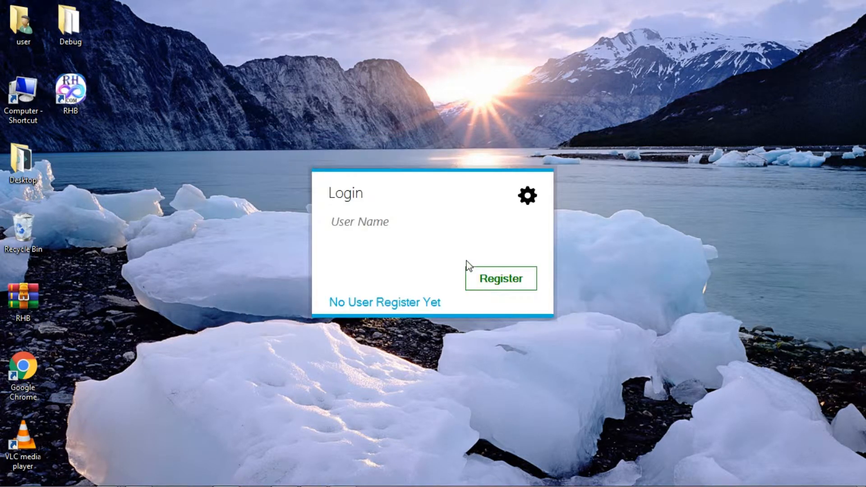
pyautogui.click(490, 283)
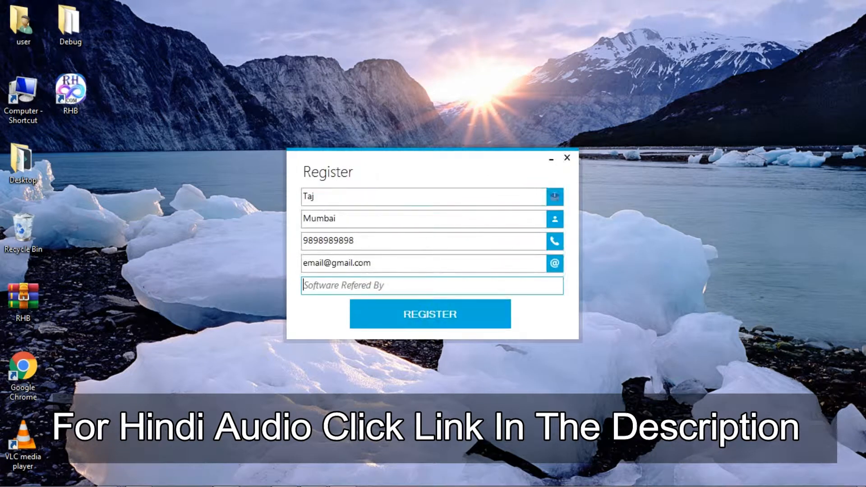
pyautogui.click(414, 311)
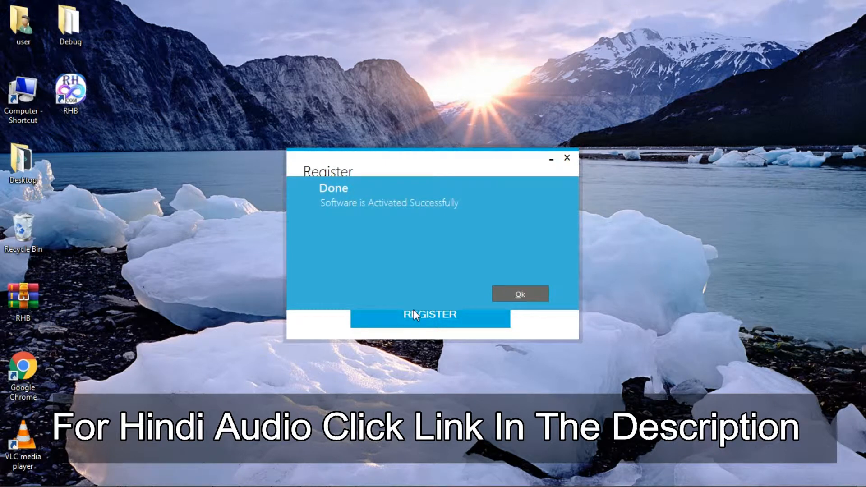
pyautogui.click(513, 300)
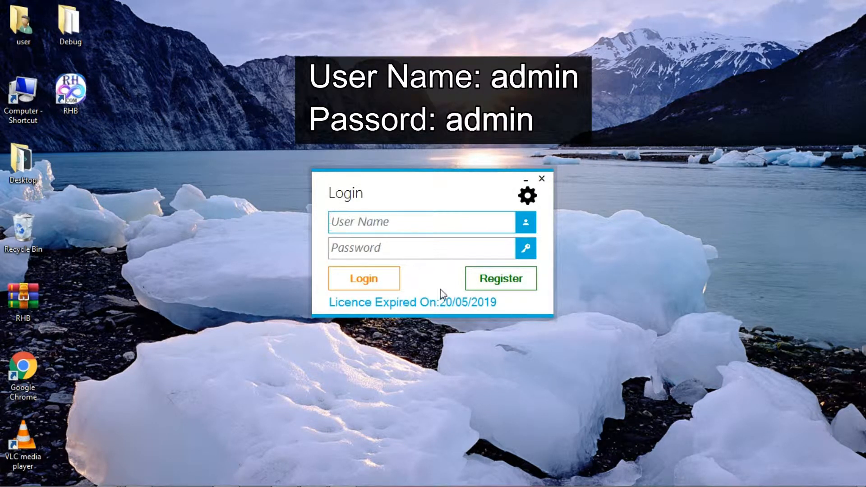
# - Log in to the administrator account with its user name and password
pyautogui.click(384, 223)
pyautogui.write('admin')
pyautogui.press('Tab')
pyautogui.write('adm')
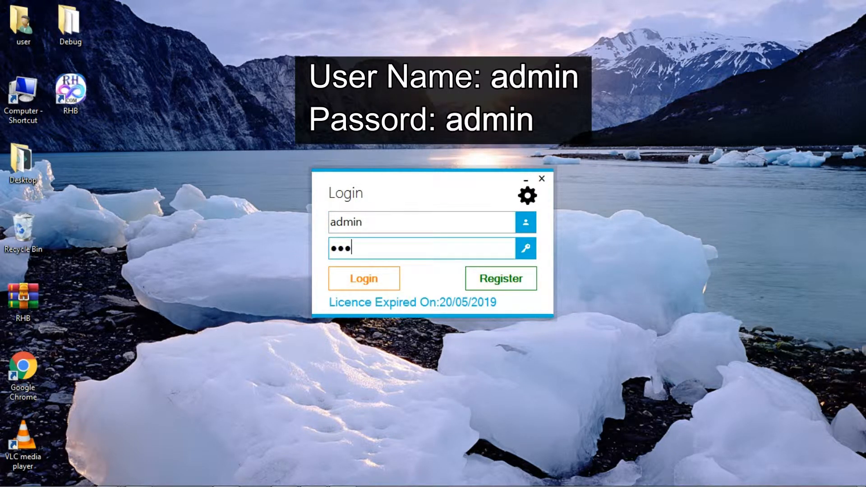
pyautogui.write('in')
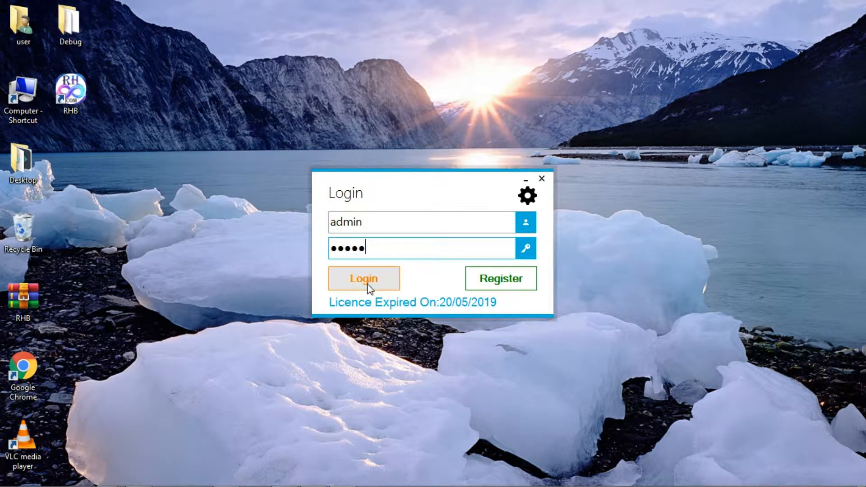
pyautogui.click(366, 280)
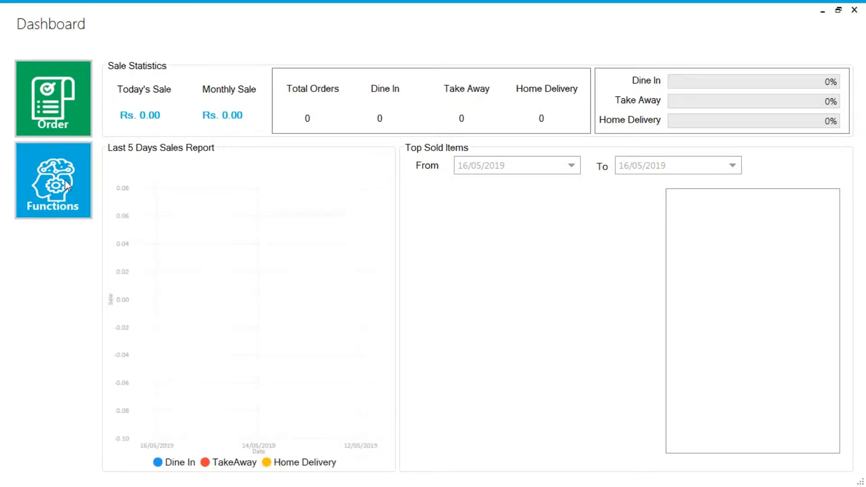
# - Add an active table named Table01 in Table Management
pyautogui.click(65, 180)
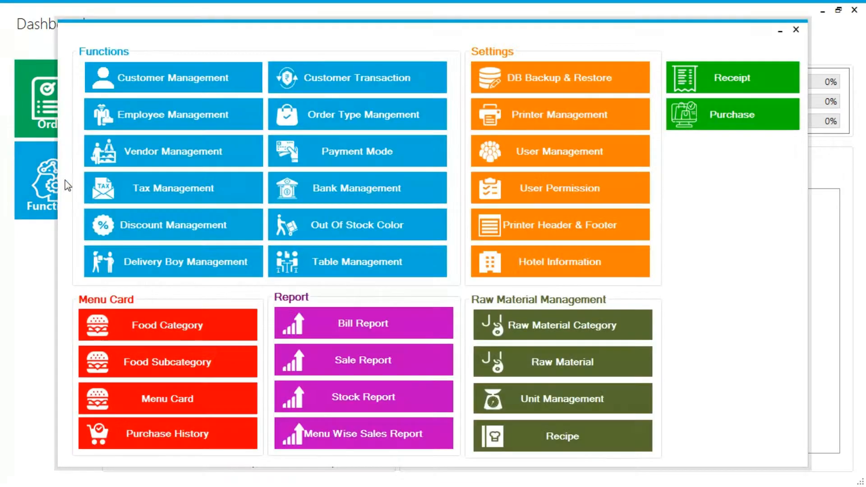
pyautogui.click(334, 271)
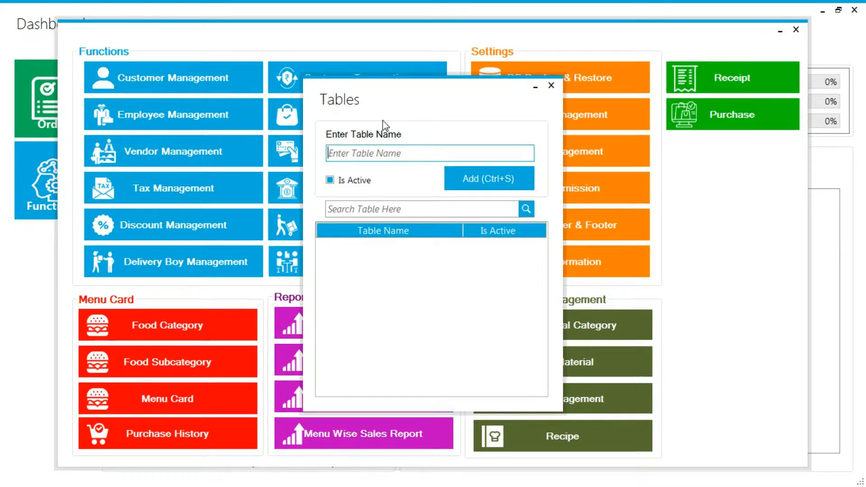
pyautogui.click(362, 154)
pyautogui.write('Table01')
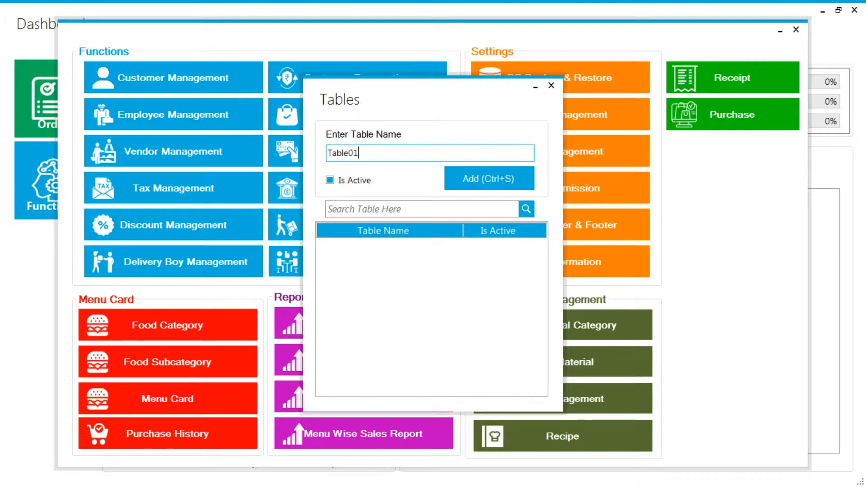
pyautogui.click(478, 181)
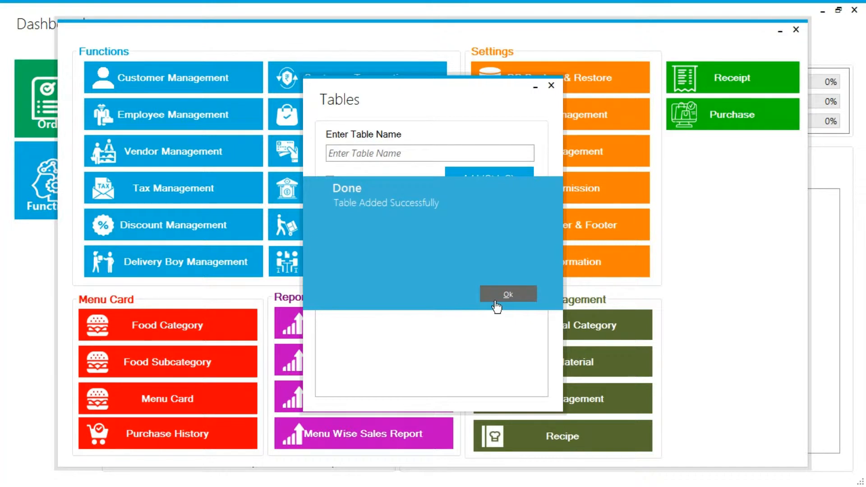
pyautogui.click(497, 302)
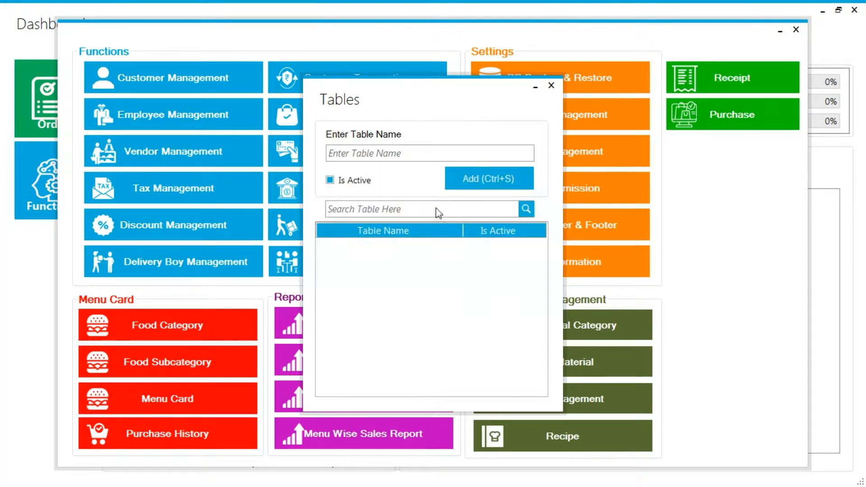
# - Add the further tables Table02 to Table45 and return to the dashboard
pyautogui.click(395, 148)
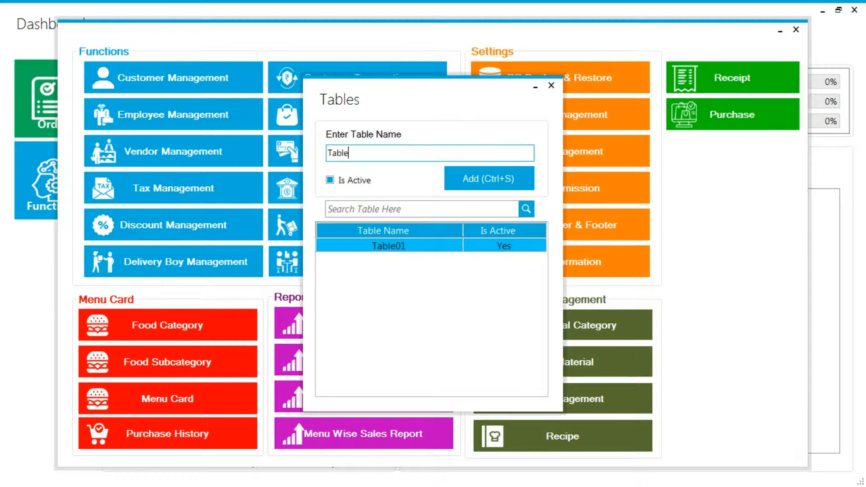
pyautogui.click(510, 177)
pyautogui.click(509, 295)
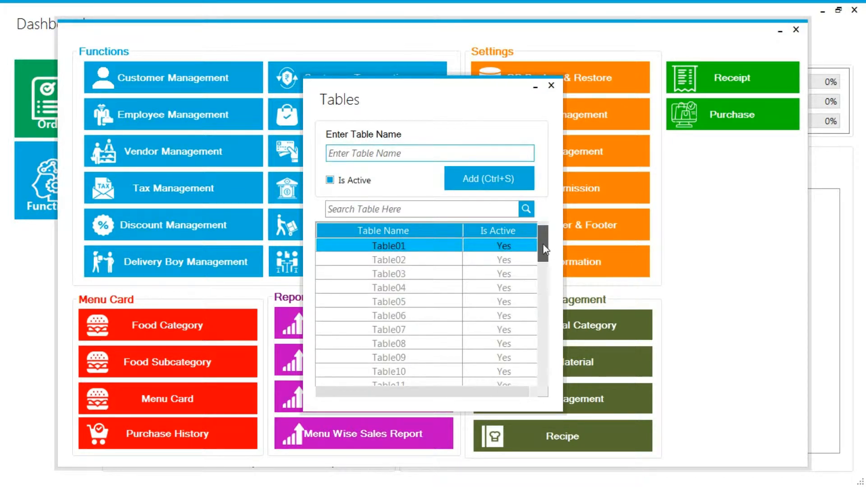
pyautogui.moveTo(544, 250); pyautogui.dragTo(549, 387)
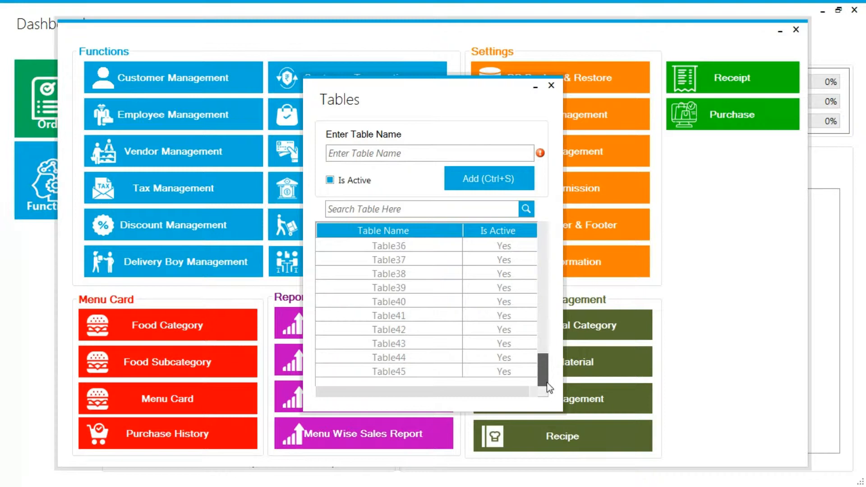
pyautogui.click(552, 85)
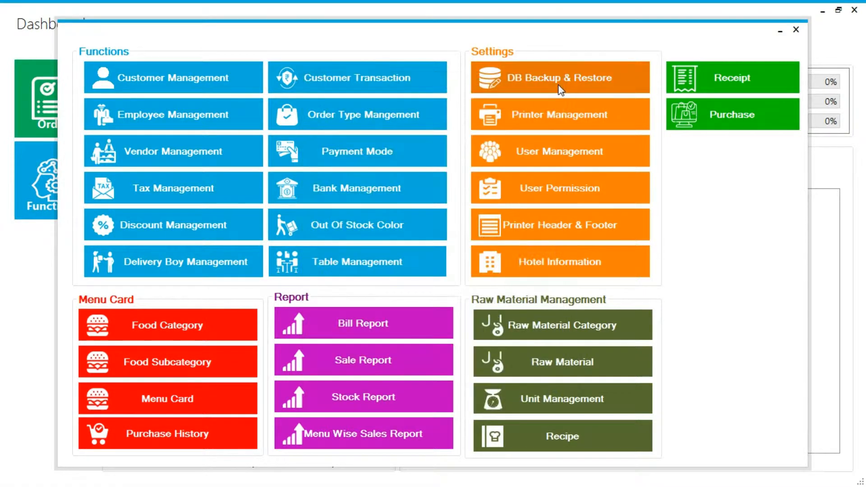
pyautogui.click(796, 30)
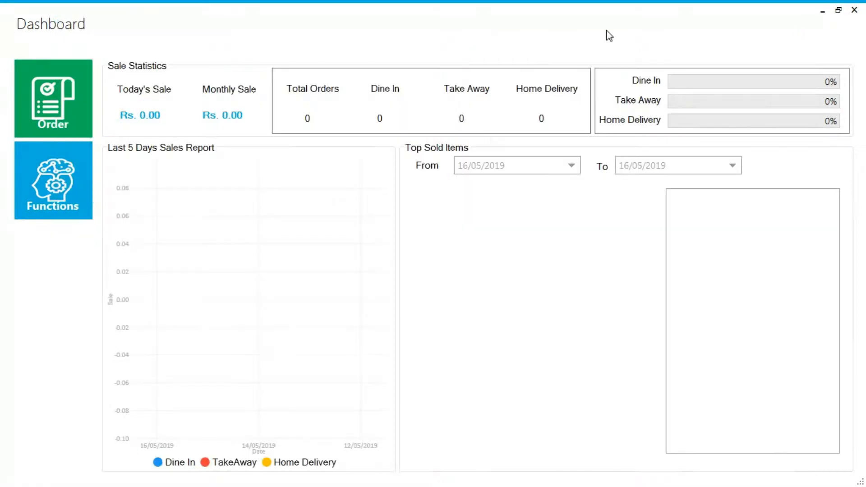
# - Check the tables on the order screen and return to the dashboard
pyautogui.click(80, 112)
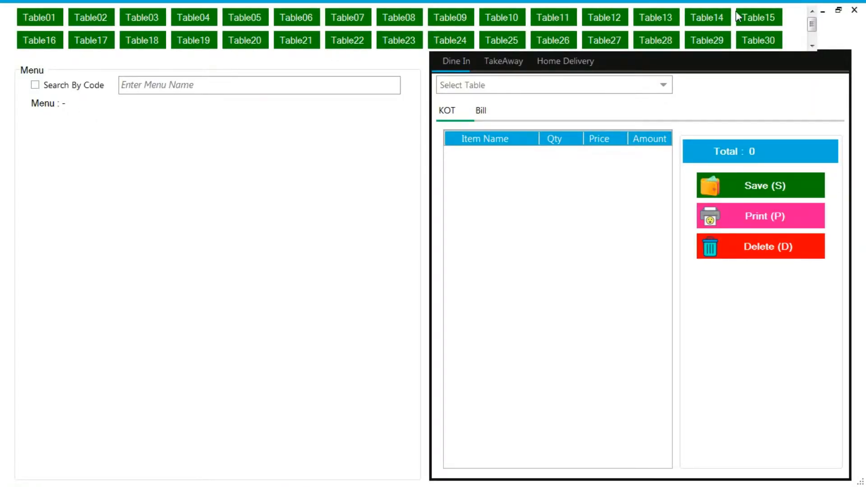
pyautogui.moveTo(812, 27)
pyautogui.mouseDown()
pyautogui.moveTo(814, 44)
pyautogui.moveTo(811, 16)
pyautogui.mouseUp()
pyautogui.click(855, 11)
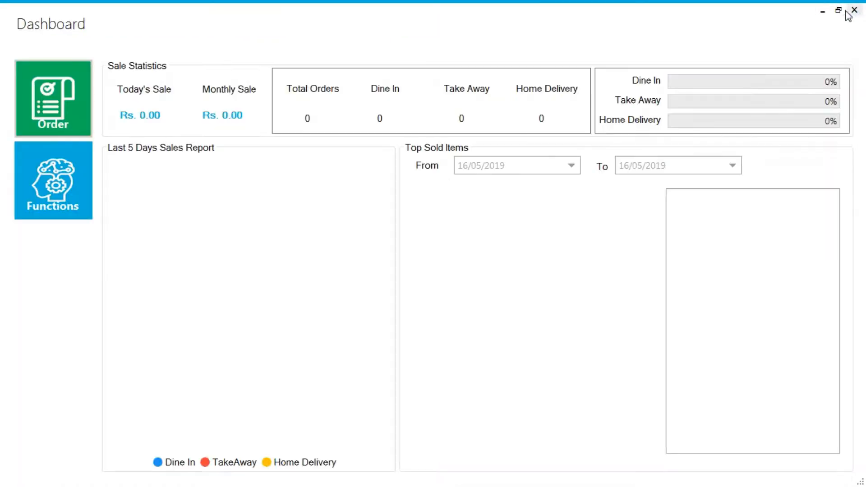
# - Import the menu items from Excel into the menu card, review the imported list and return to the dashboard
pyautogui.click(40, 187)
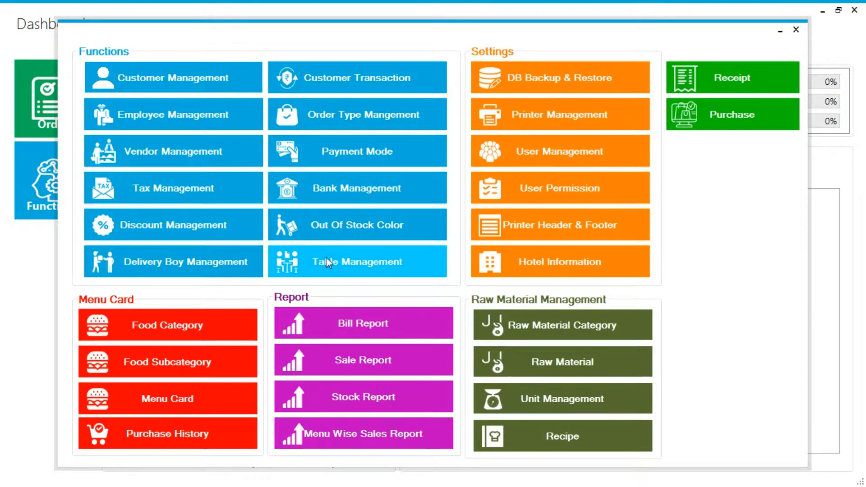
pyautogui.click(170, 399)
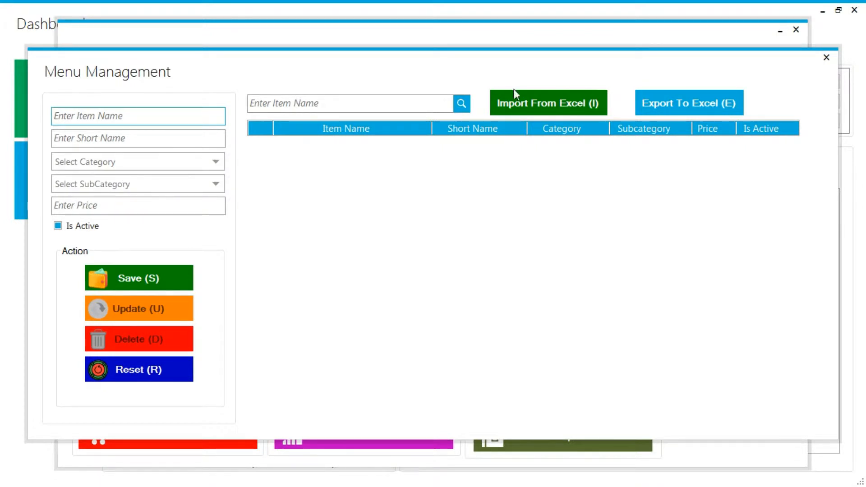
pyautogui.click(529, 100)
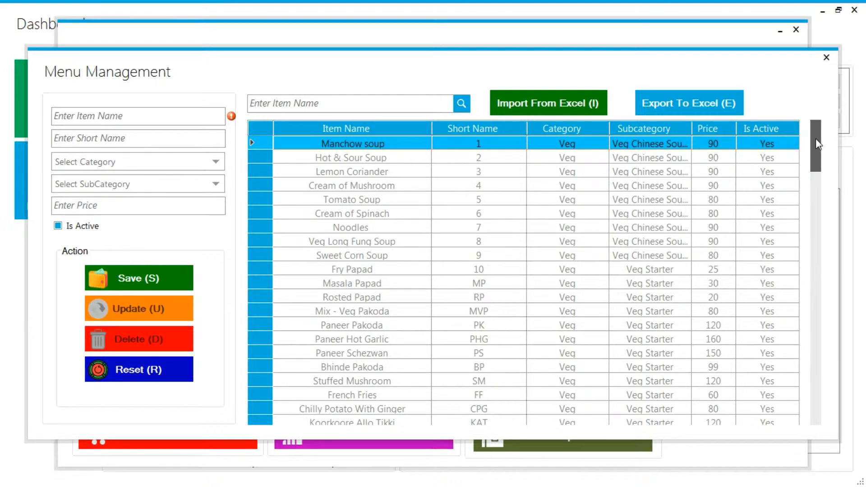
pyautogui.moveTo(827, 147); pyautogui.dragTo(829, 239)
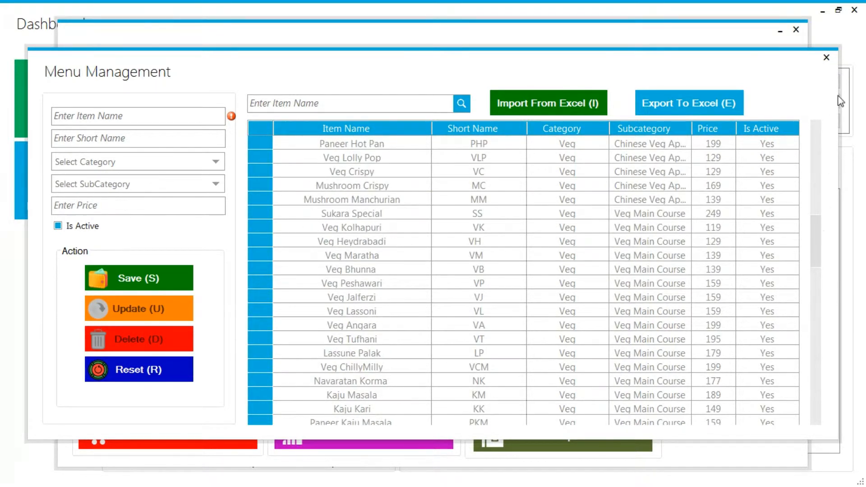
pyautogui.click(827, 57)
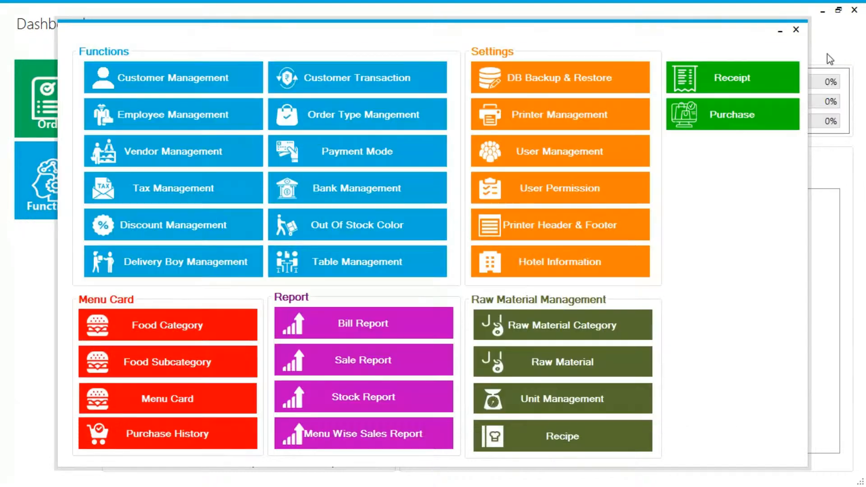
pyautogui.click(796, 29)
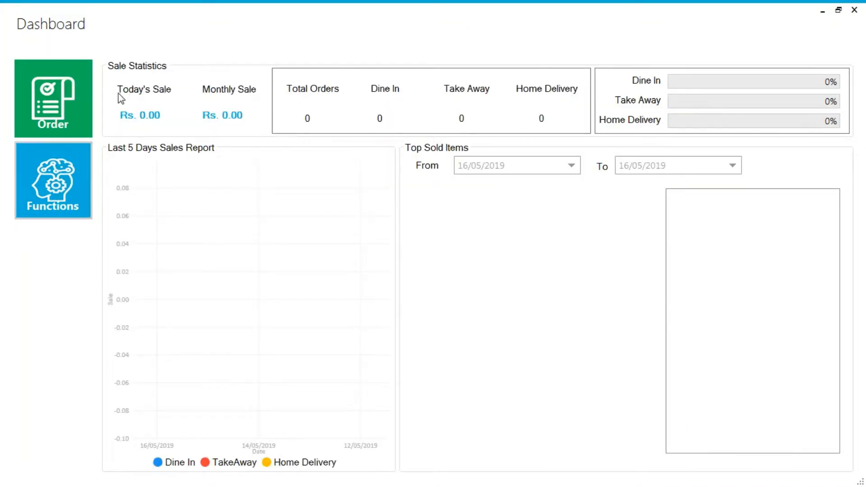
# - Create a dine-in order for Table01 with one Manchow soup, one Hot & Sour Soup and one Tomato Soup, and save the KOT
pyautogui.click(59, 94)
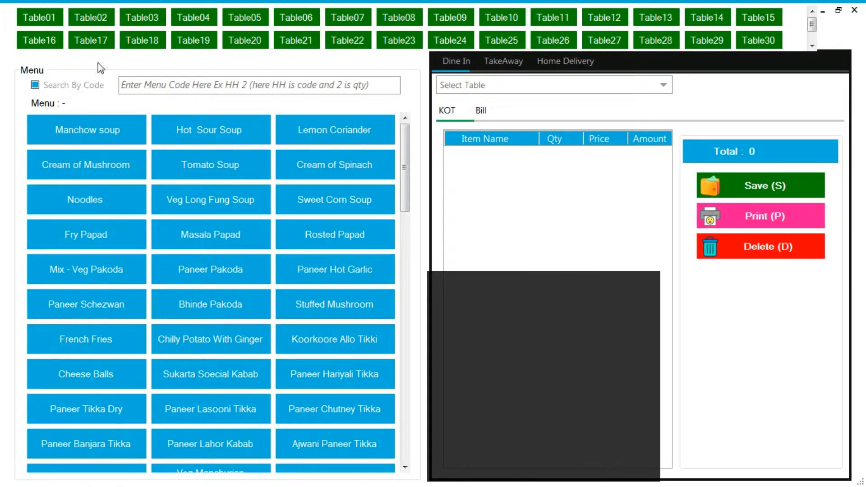
pyautogui.click(48, 19)
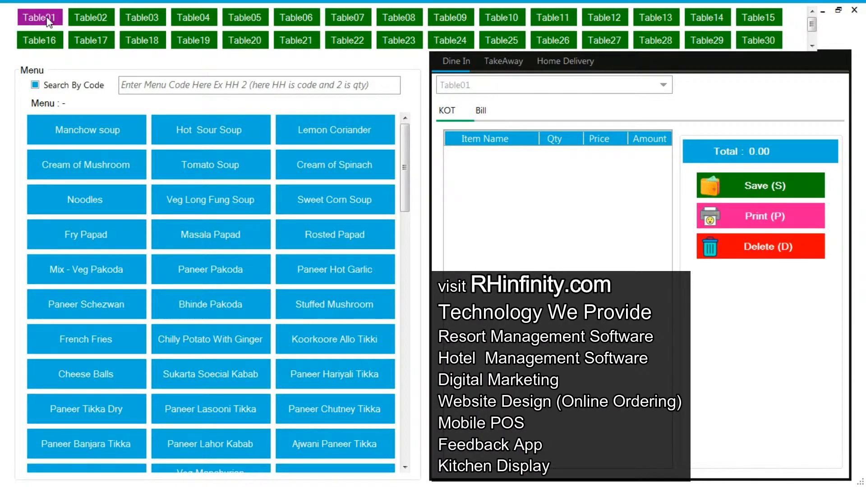
pyautogui.click(96, 134)
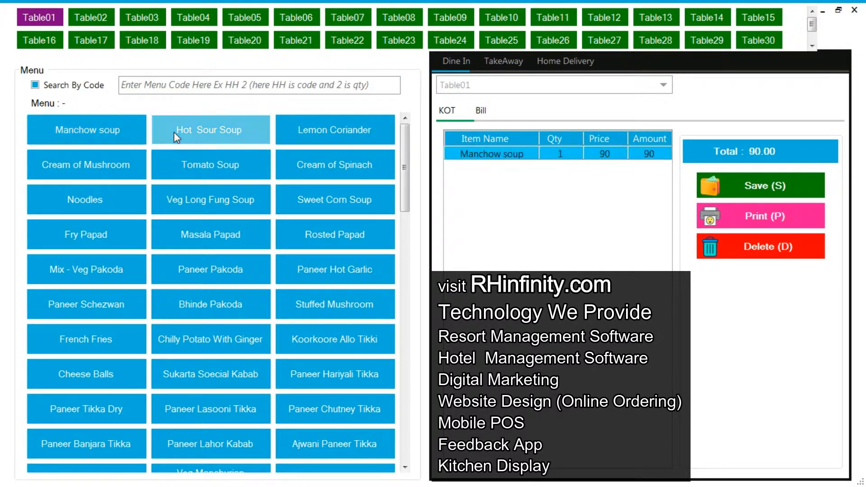
pyautogui.click(174, 131)
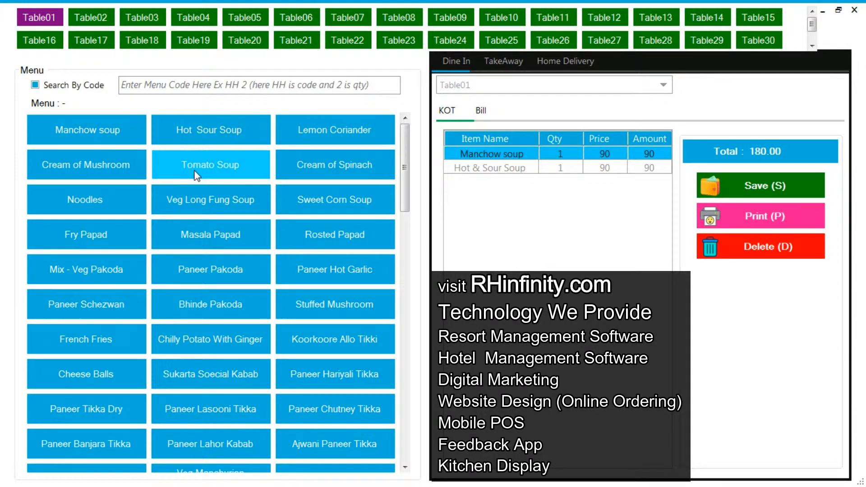
pyautogui.click(196, 170)
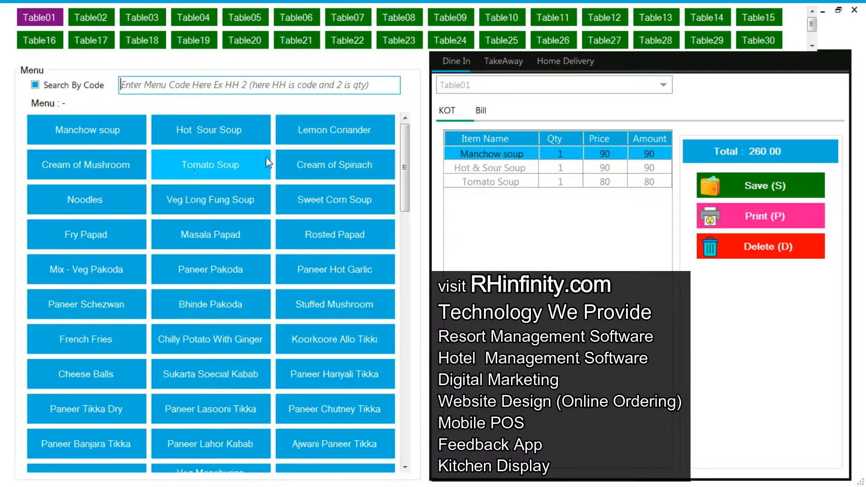
pyautogui.click(740, 184)
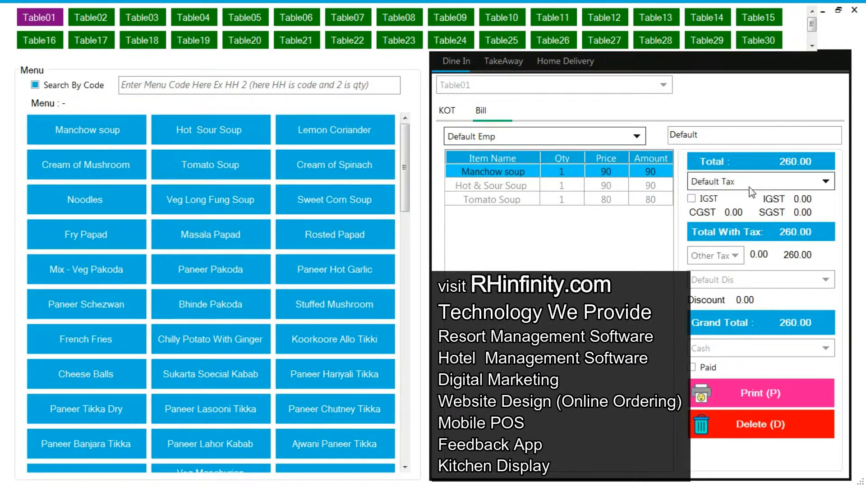
# - Check the tax, other tax and discount choices on Table01's bill
pyautogui.click(752, 185)
pyautogui.click(752, 185)
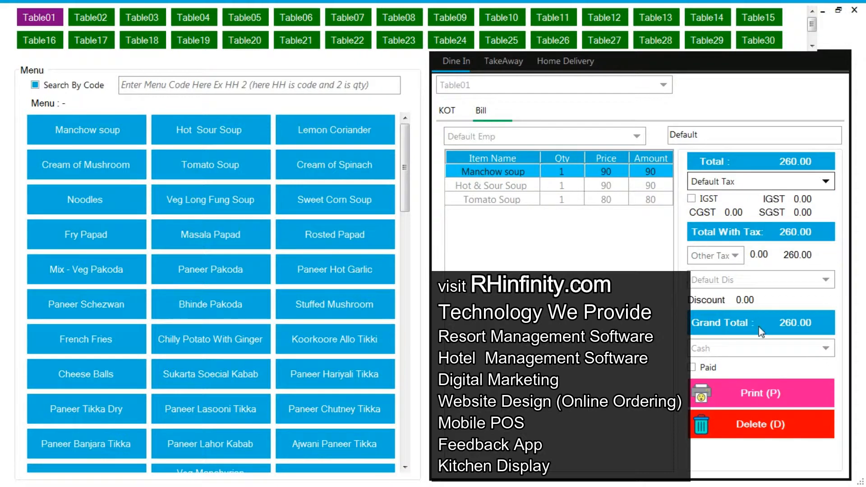
pyautogui.click(722, 257)
pyautogui.click(722, 256)
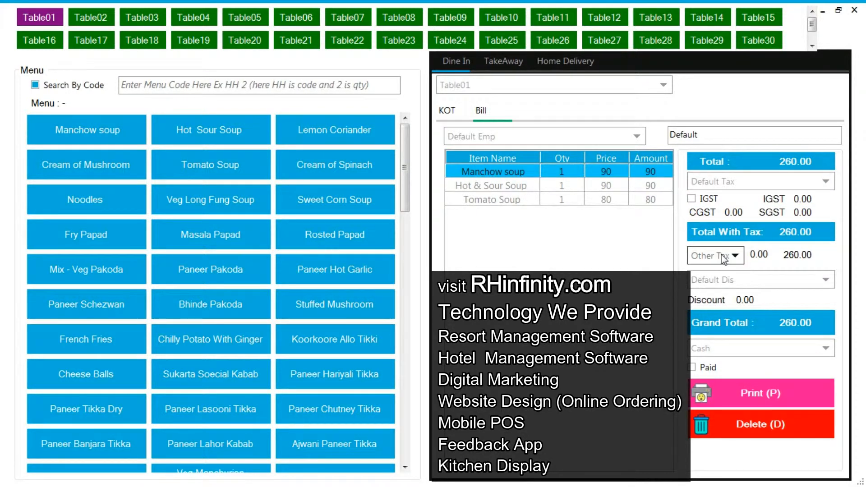
pyautogui.click(762, 282)
pyautogui.click(759, 297)
# - Set Cash as the payment mode on Table01's bill, print the invoice and return to the dashboard
pyautogui.click(736, 350)
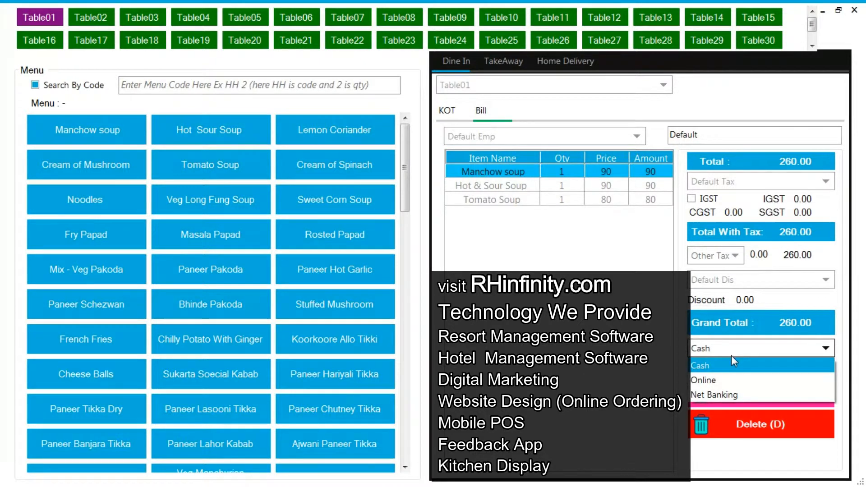
pyautogui.click(712, 365)
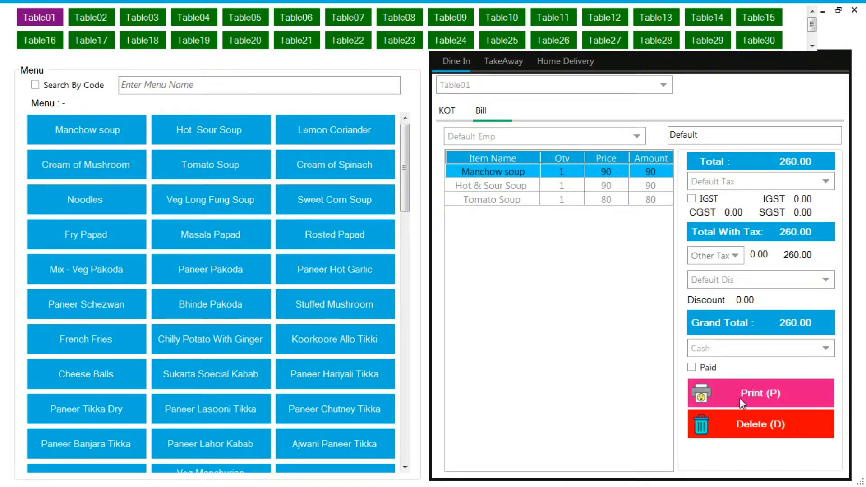
pyautogui.click(741, 399)
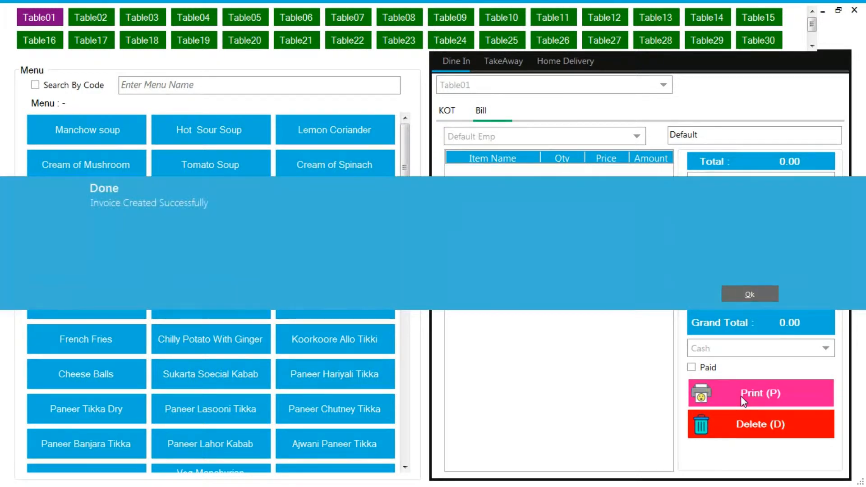
pyautogui.click(750, 295)
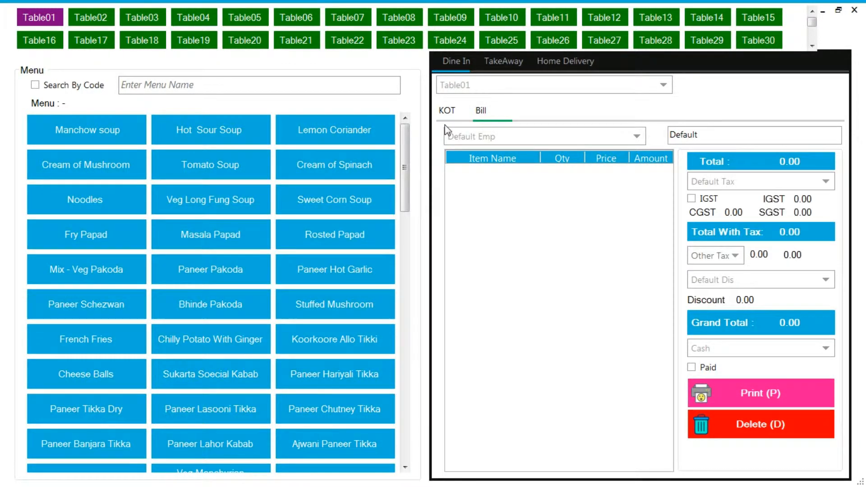
pyautogui.click(855, 10)
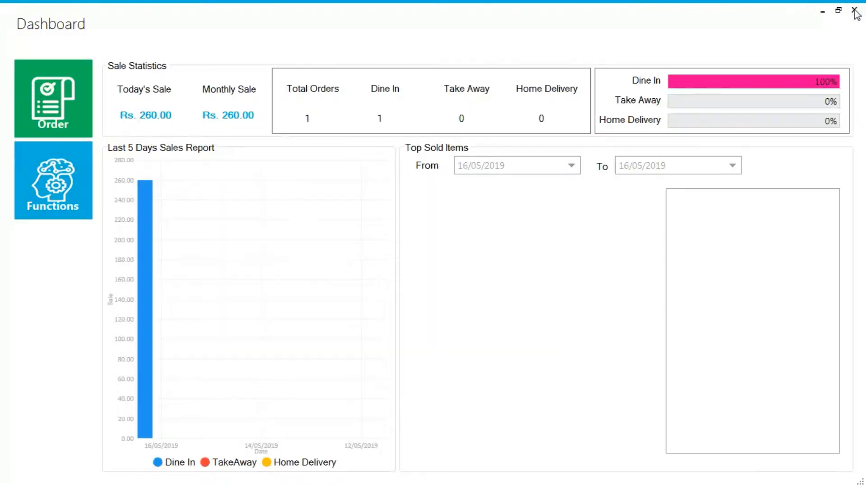
# - Add a tax named GST5% with percentage 5 and description 5%GST in Tax Management
pyautogui.click(74, 179)
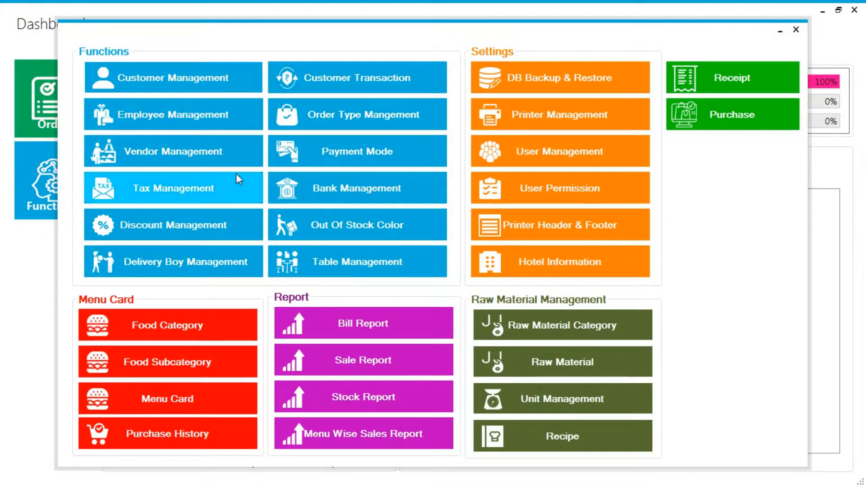
pyautogui.click(201, 193)
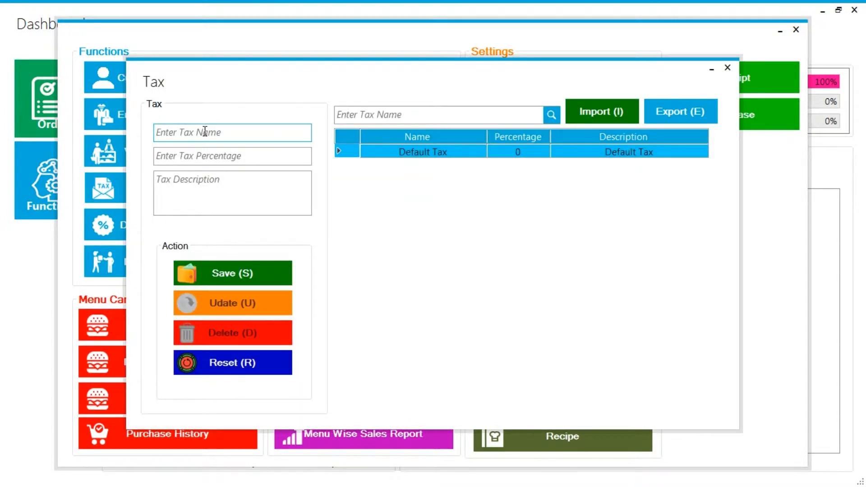
pyautogui.write('GST5%')
pyautogui.press('Tab')
pyautogui.write('5')
pyautogui.press('Tab')
pyautogui.write('5%GST')
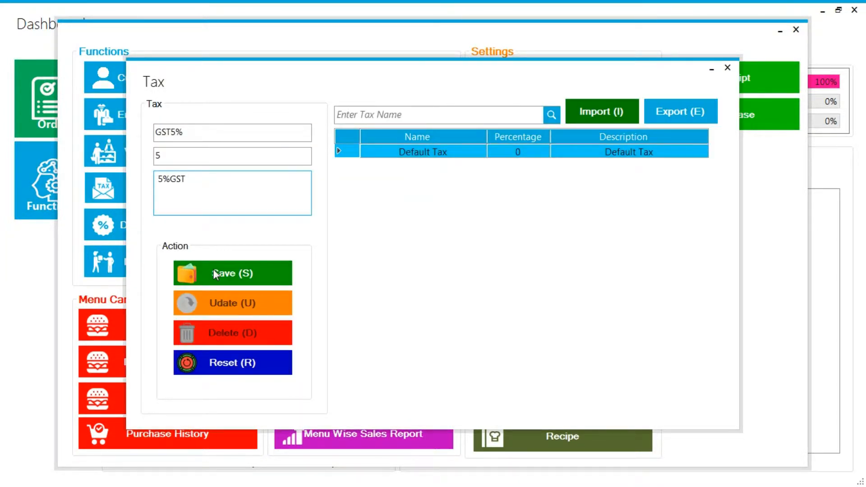
pyautogui.click(219, 270)
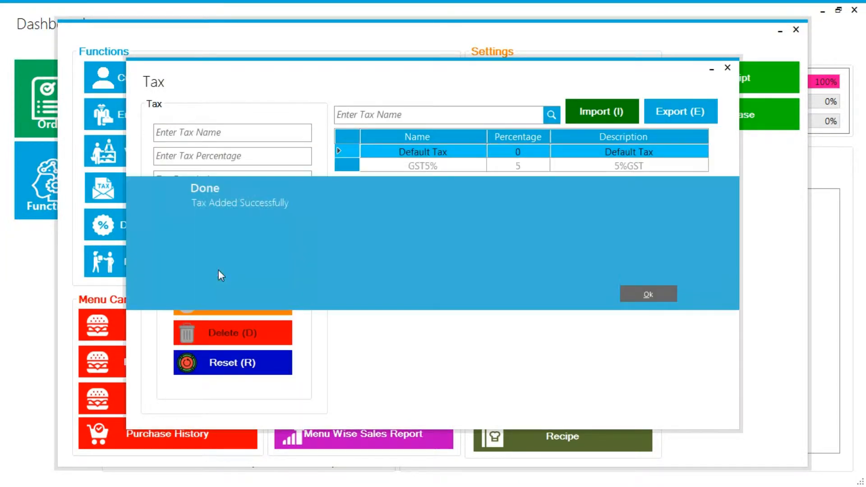
pyautogui.click(646, 294)
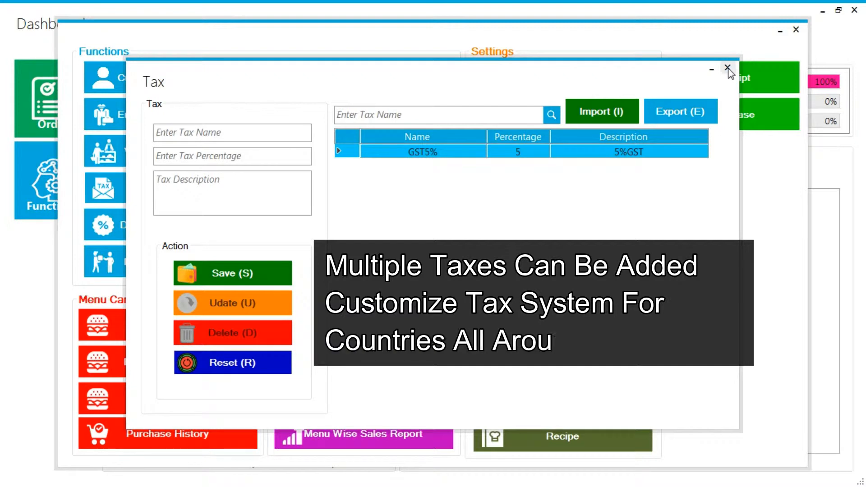
# - Add a second tax named service tax with percentage 5 and description service charge, and return to the dashboard
pyautogui.click(259, 133)
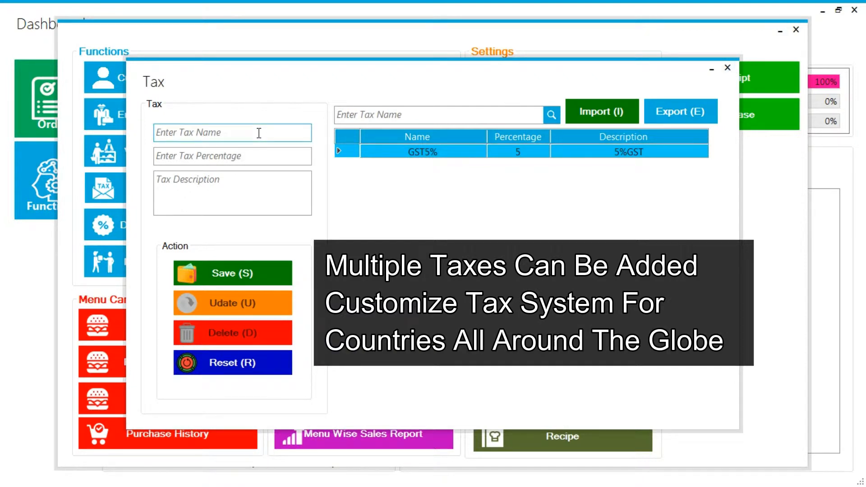
pyautogui.write('ser')
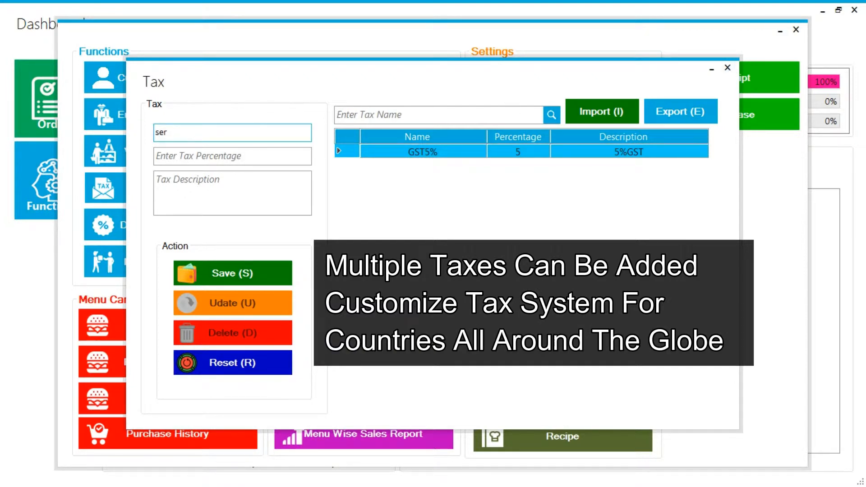
pyautogui.write('vice tax')
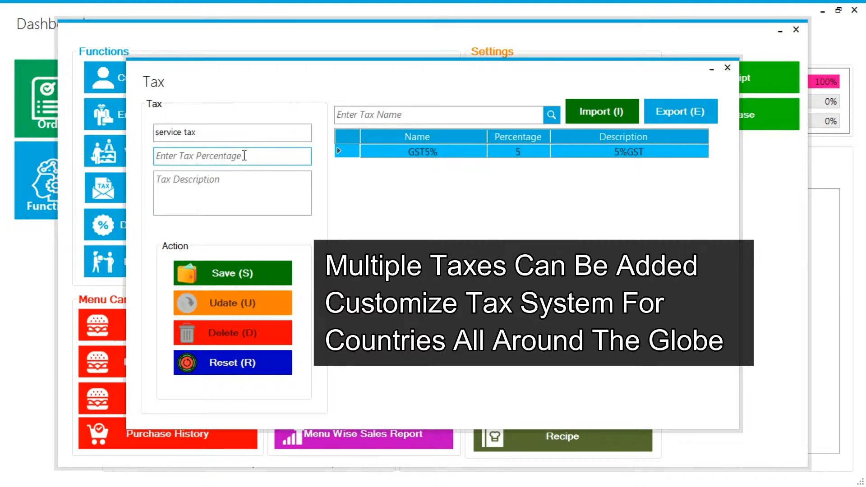
pyautogui.write('5')
pyautogui.click(231, 176)
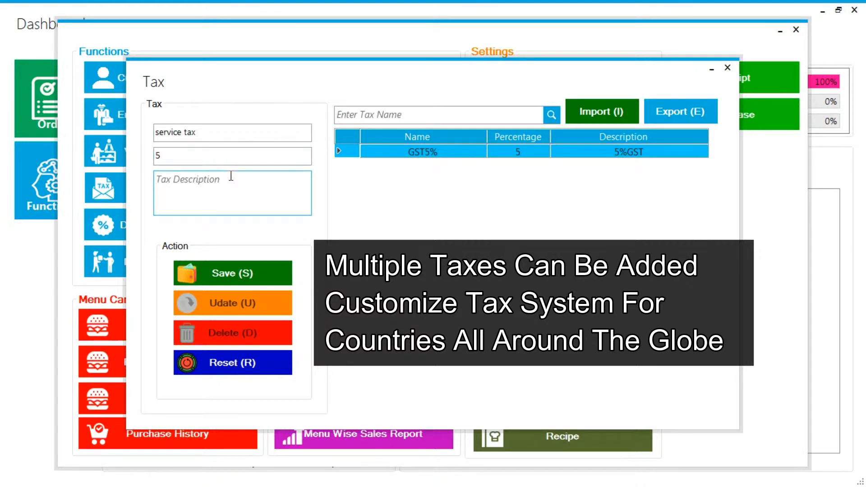
pyautogui.write('s')
pyautogui.write('ervice charge')
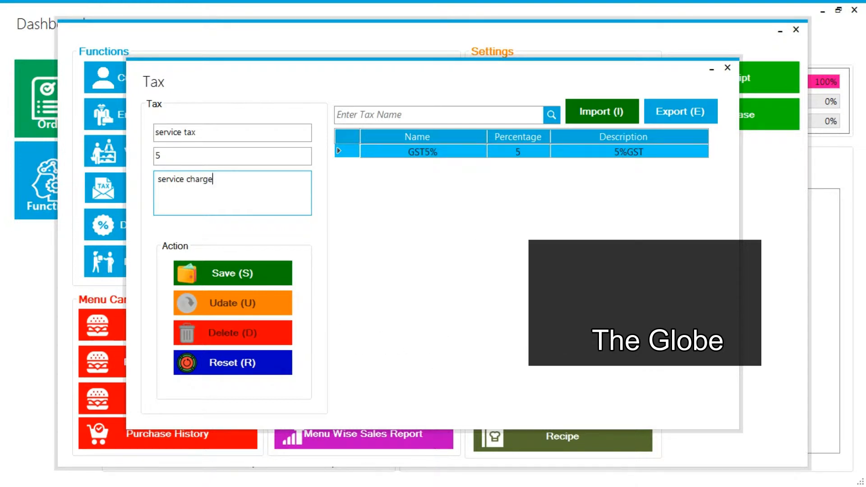
pyautogui.click(222, 273)
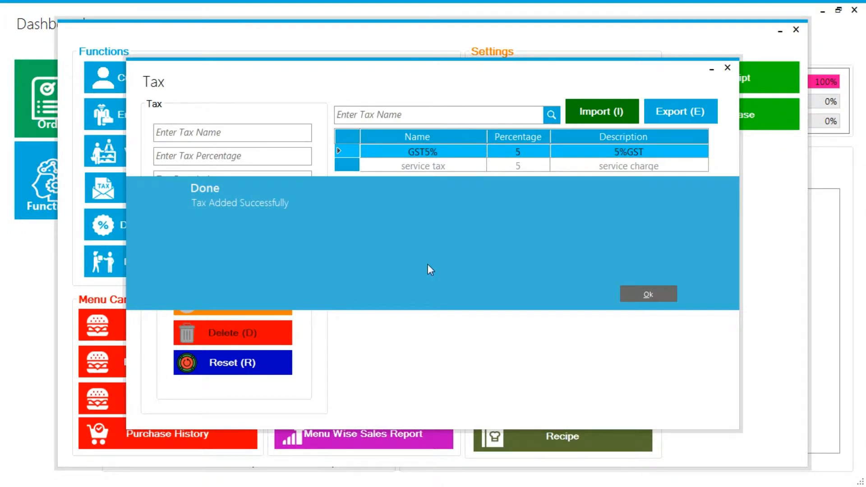
pyautogui.click(648, 295)
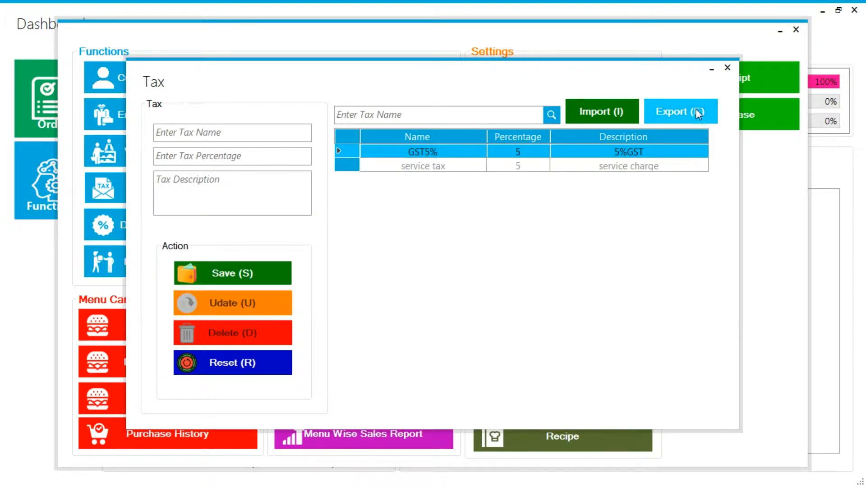
pyautogui.click(727, 68)
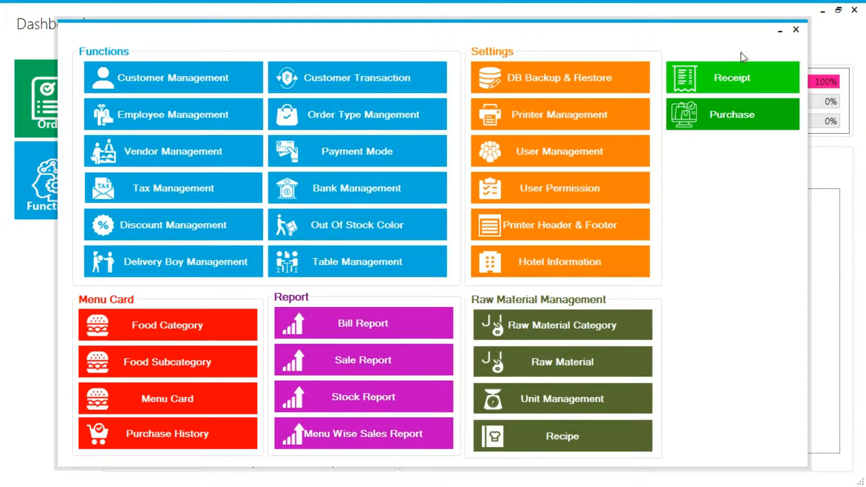
pyautogui.click(796, 30)
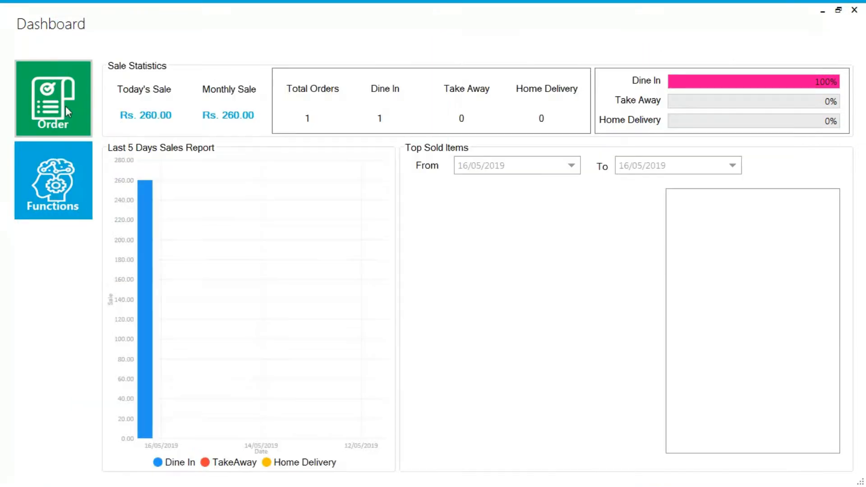
# - Create a dine-in order for Table21 with one Tomato Soup, one Cream of Spinach and one Sweet Corn Soup, and save the KOT
pyautogui.click(65, 106)
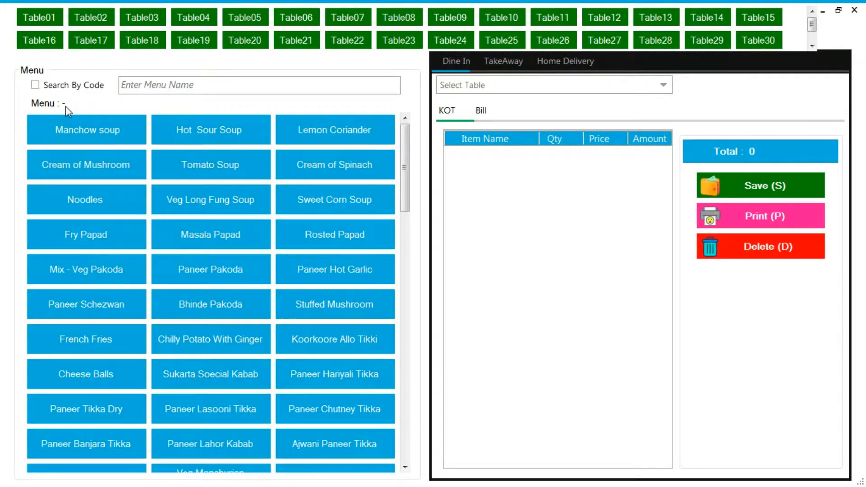
pyautogui.click(311, 41)
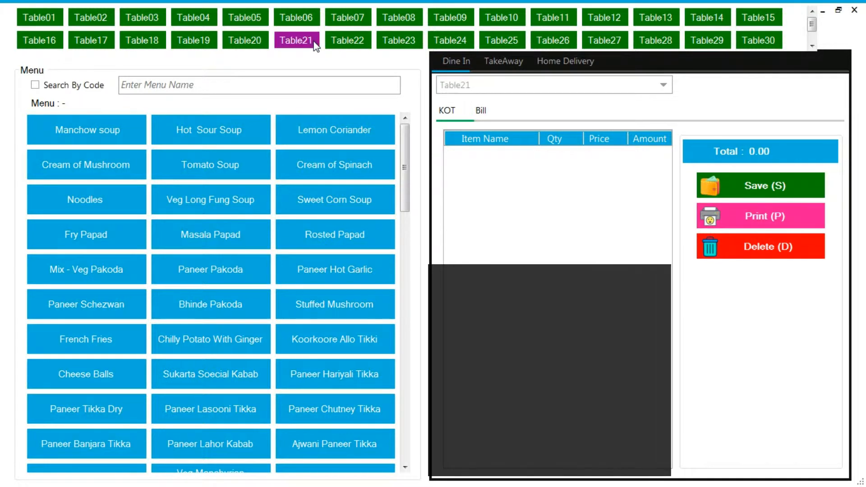
pyautogui.click(251, 161)
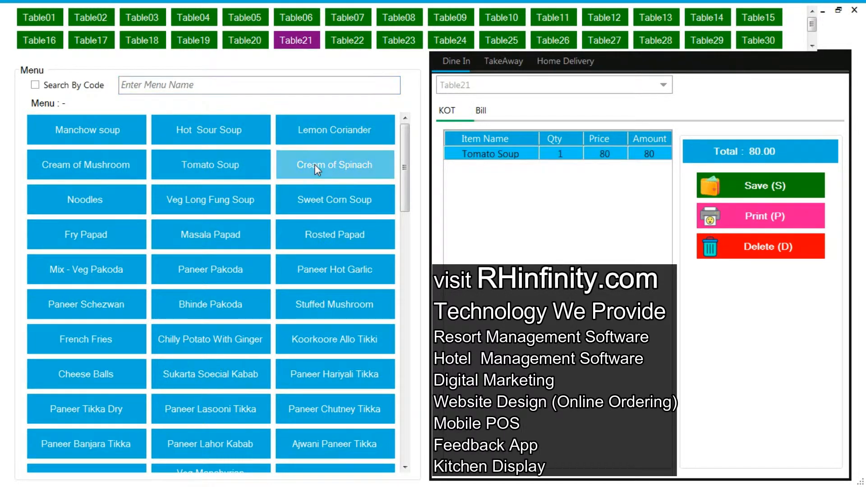
pyautogui.click(315, 164)
pyautogui.click(318, 212)
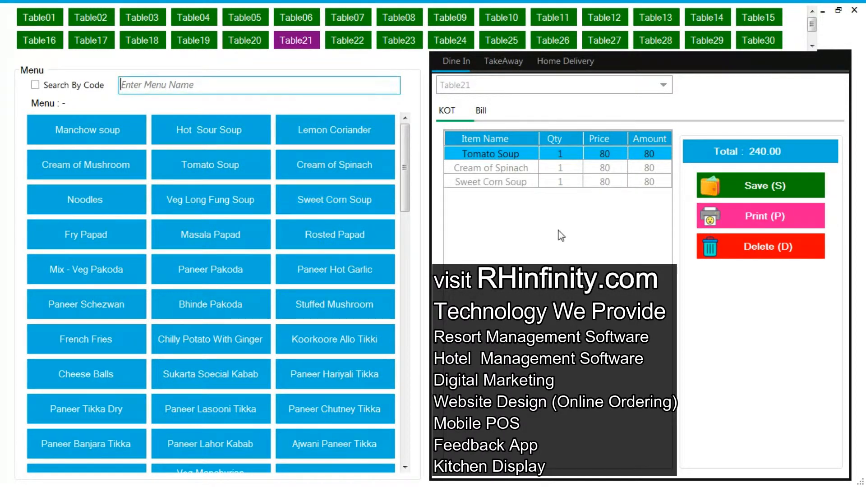
pyautogui.click(738, 185)
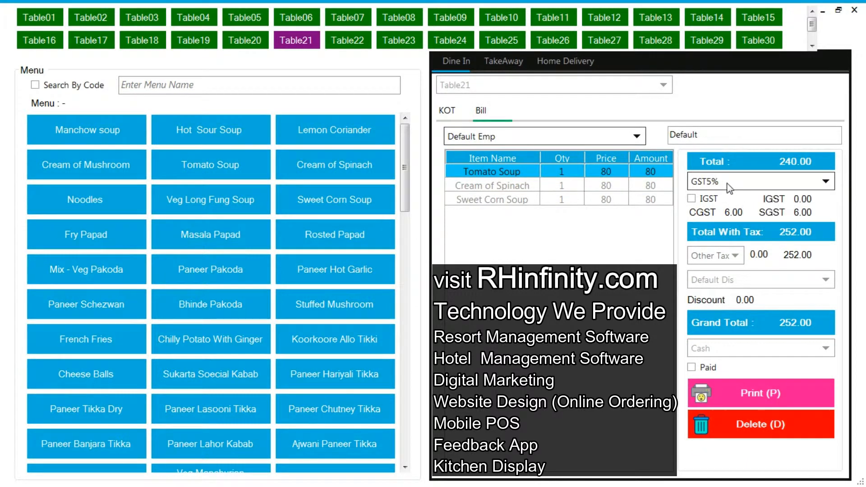
# - Keep GST5% without IGST on Table21's bill and add service tax as the other tax
pyautogui.click(727, 183)
pyautogui.click(728, 182)
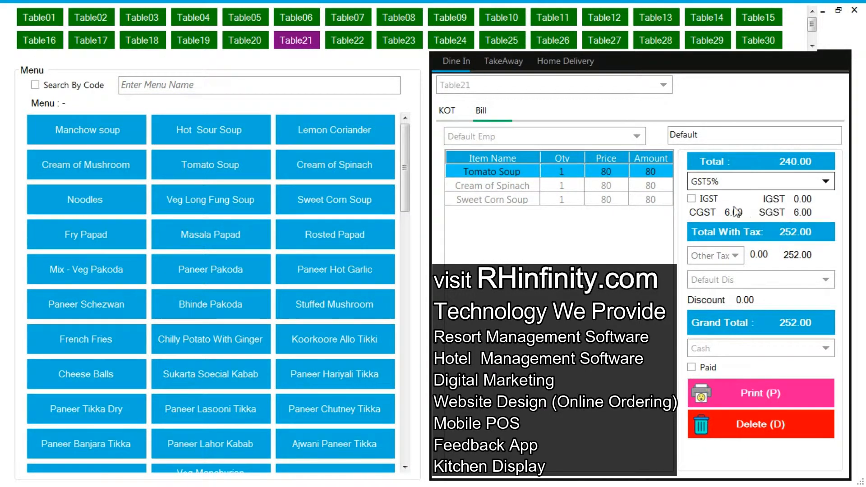
pyautogui.click(699, 199)
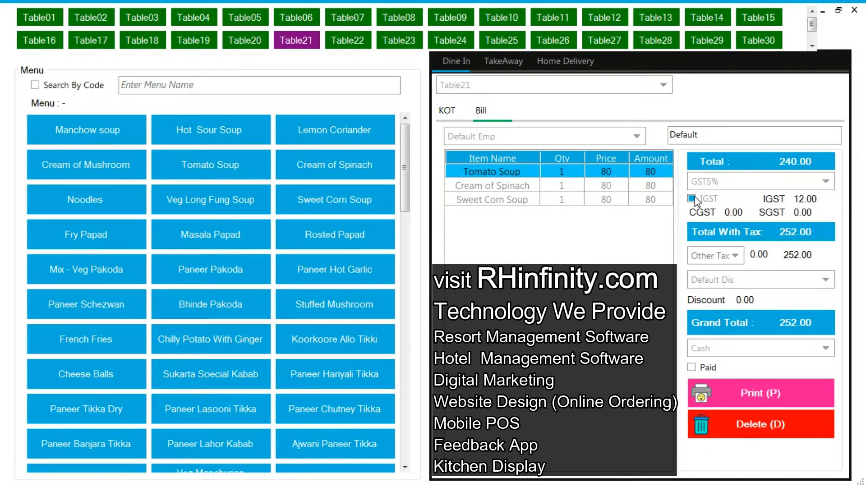
pyautogui.click(698, 199)
pyautogui.click(722, 256)
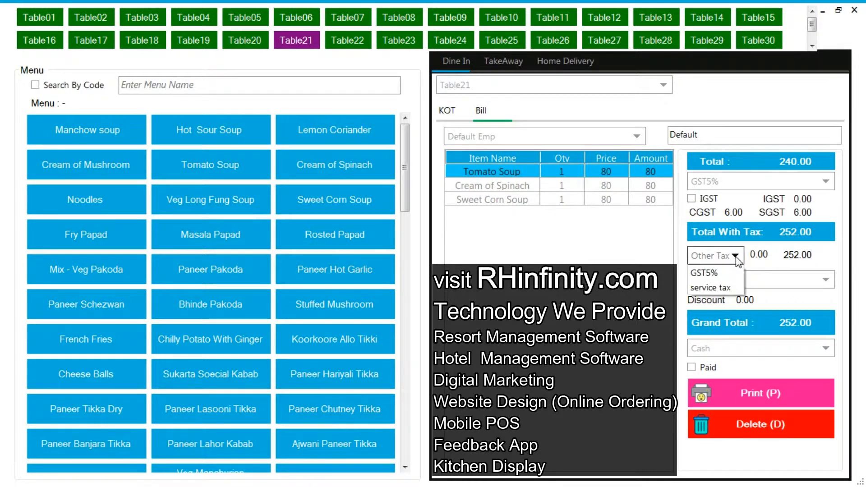
pyautogui.click(722, 287)
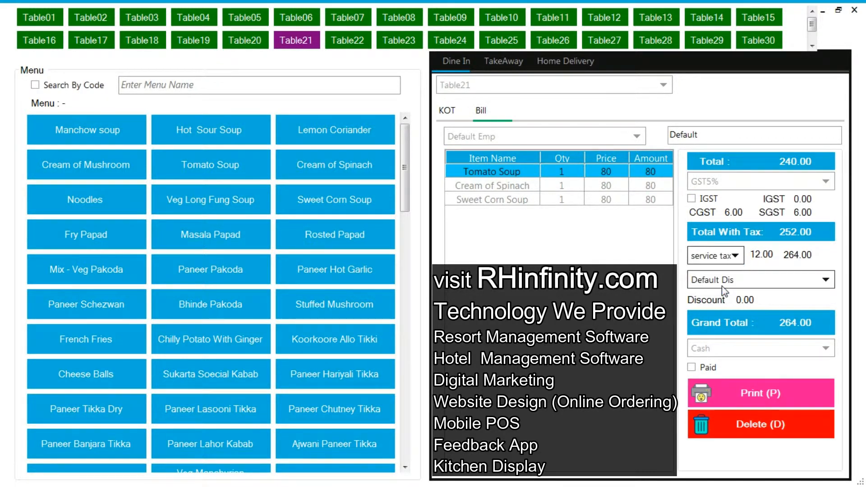
# - Keep the default discount and Cash payment on Table21's bill, print it, and review the receipt down to the total before closing it
pyautogui.click(754, 278)
pyautogui.click(754, 278)
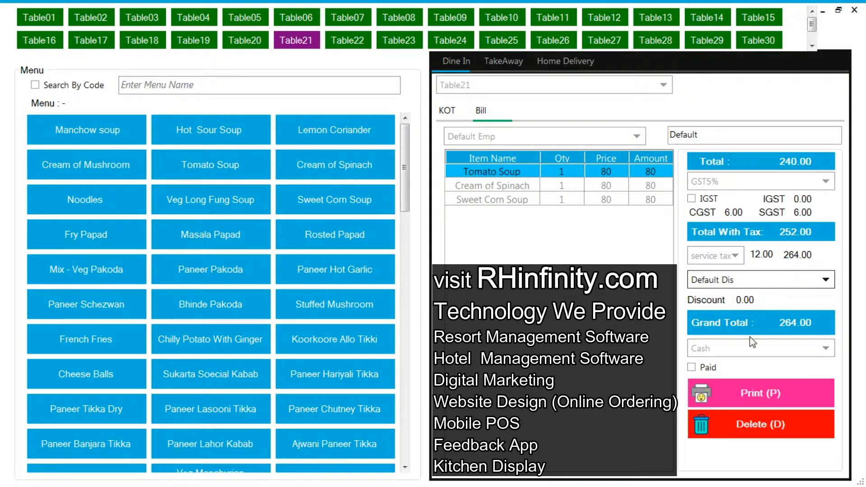
pyautogui.click(735, 348)
pyautogui.click(735, 361)
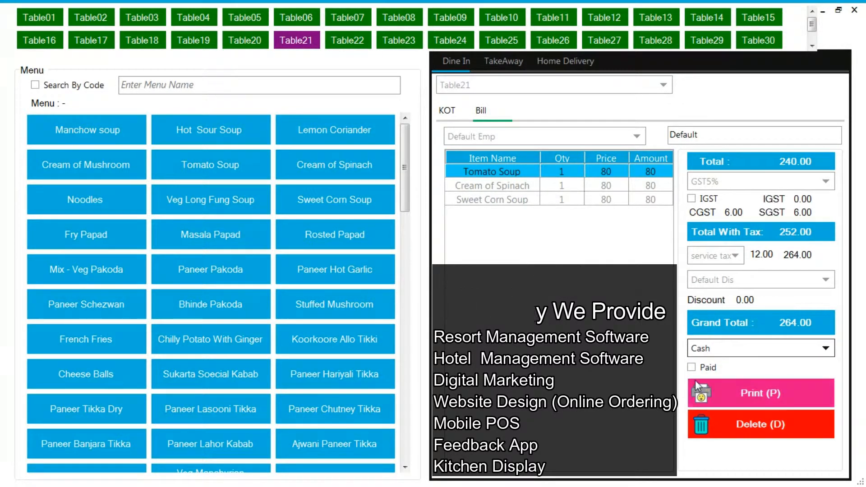
pyautogui.click(735, 391)
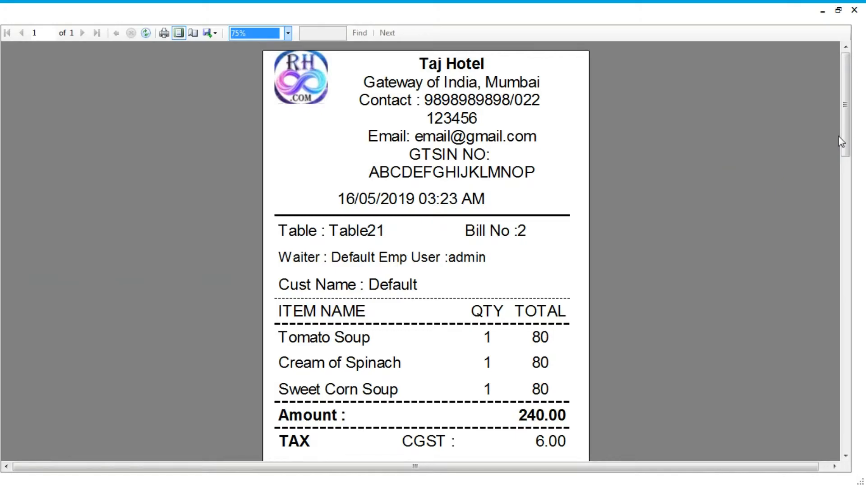
pyautogui.moveTo(843, 141); pyautogui.dragTo(853, 174)
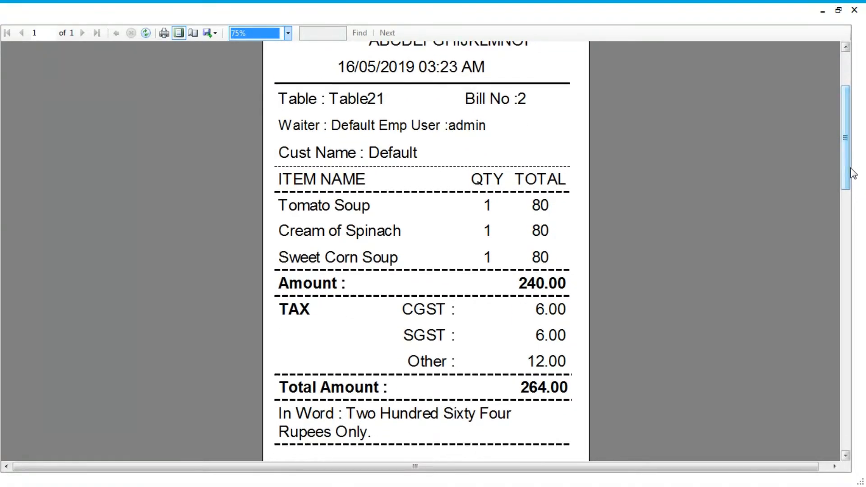
pyautogui.click(854, 9)
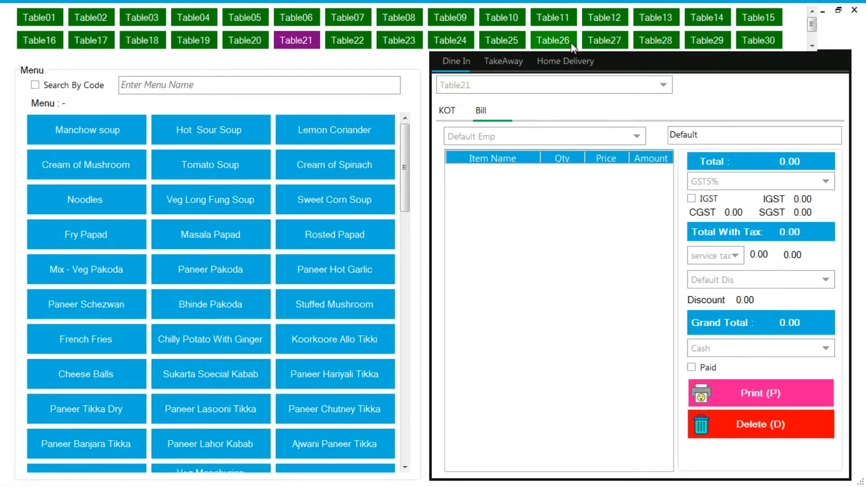
# - Start a takeaway order with one Hot & Sour Soup, one Tomato Soup and one Cream of Spinach
pyautogui.click(503, 63)
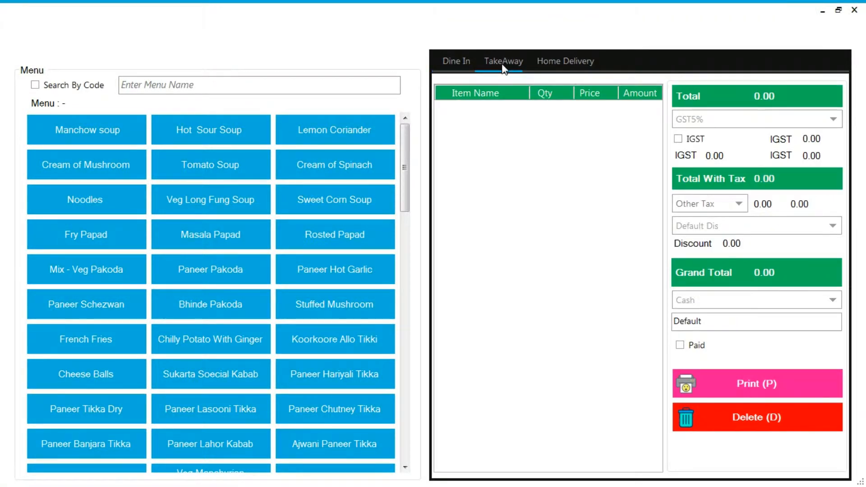
pyautogui.click(229, 141)
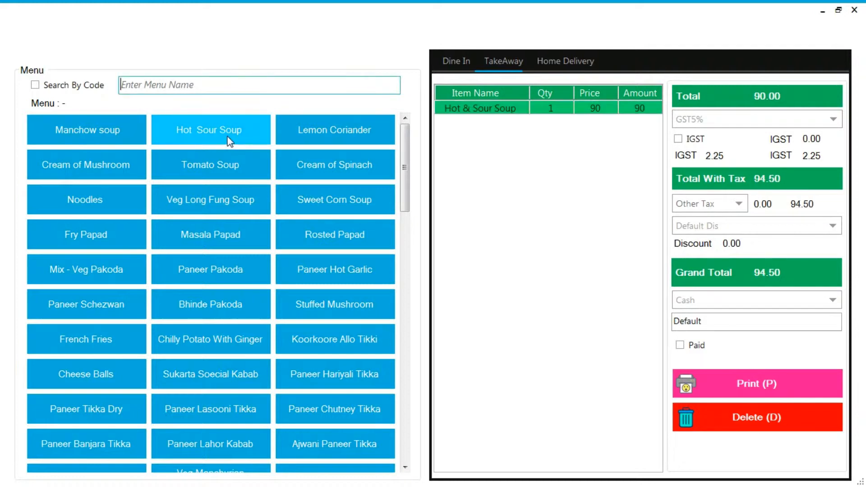
pyautogui.click(221, 174)
pyautogui.click(283, 164)
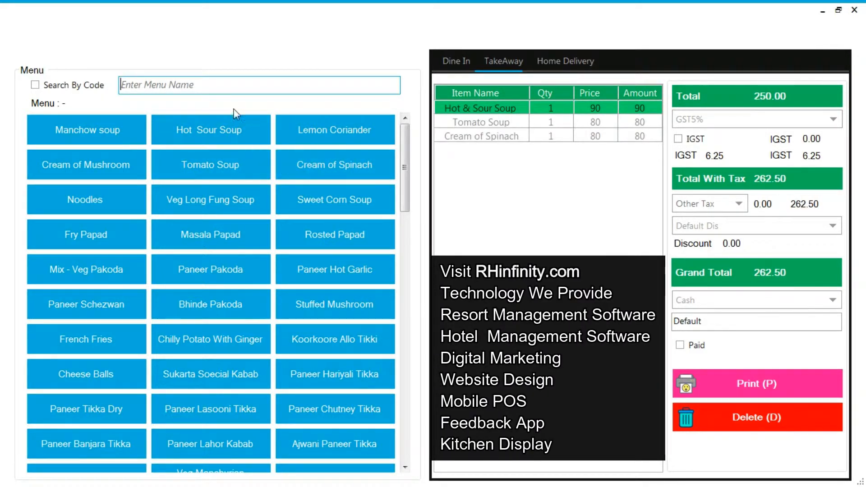
# - Search the menu for PANEER and add one Paneer Tikka Dry and one Paneer Banjara Tikka to the takeaway order
pyautogui.click(232, 85)
pyautogui.write('PAN')
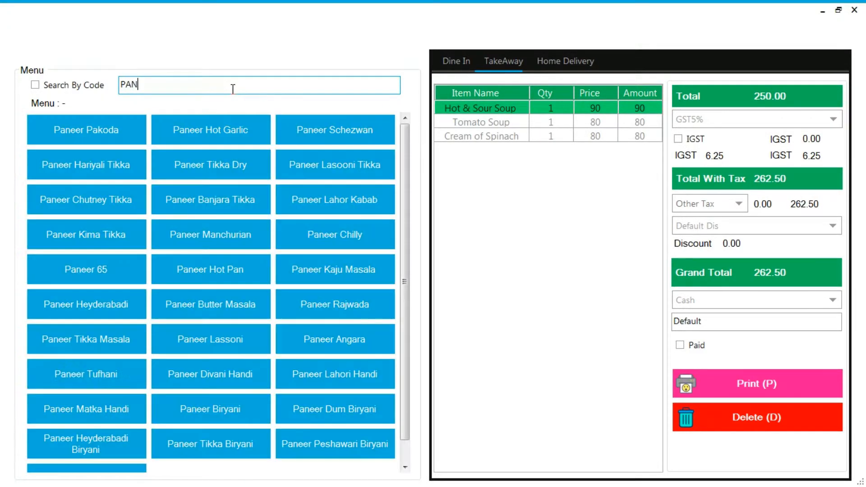
pyautogui.write('EER')
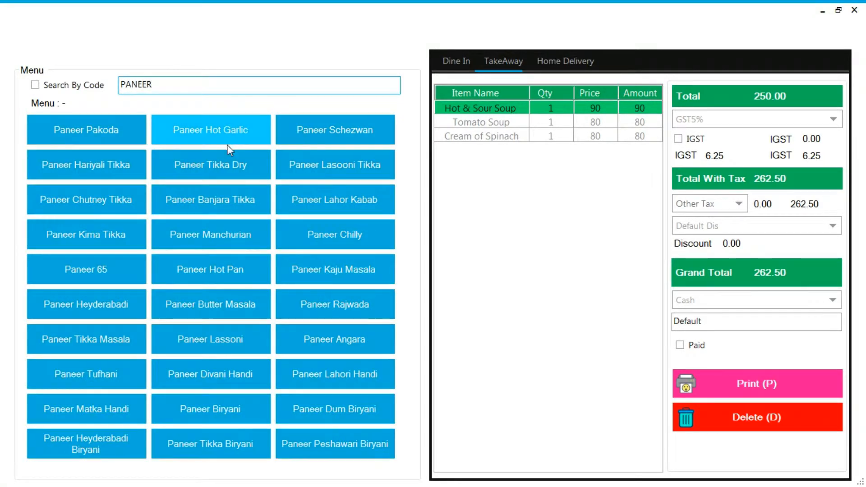
pyautogui.click(218, 165)
pyautogui.click(219, 204)
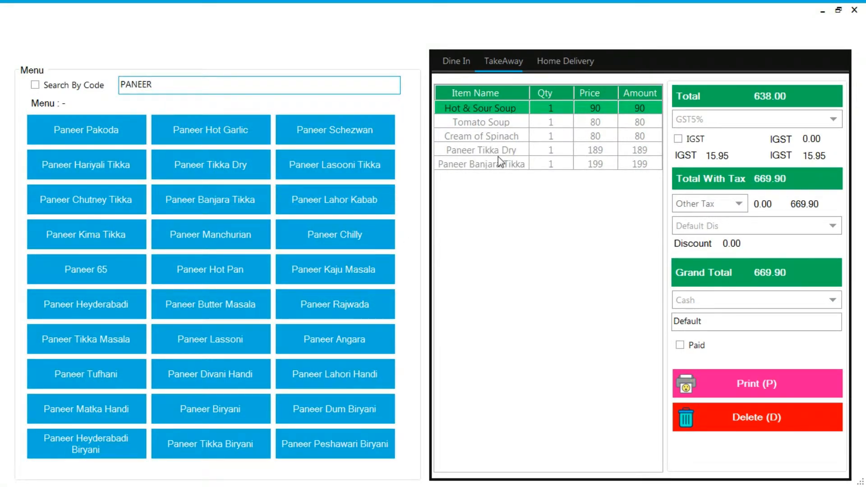
# - Print the takeaway bill and close its receipt preview
pyautogui.click(743, 386)
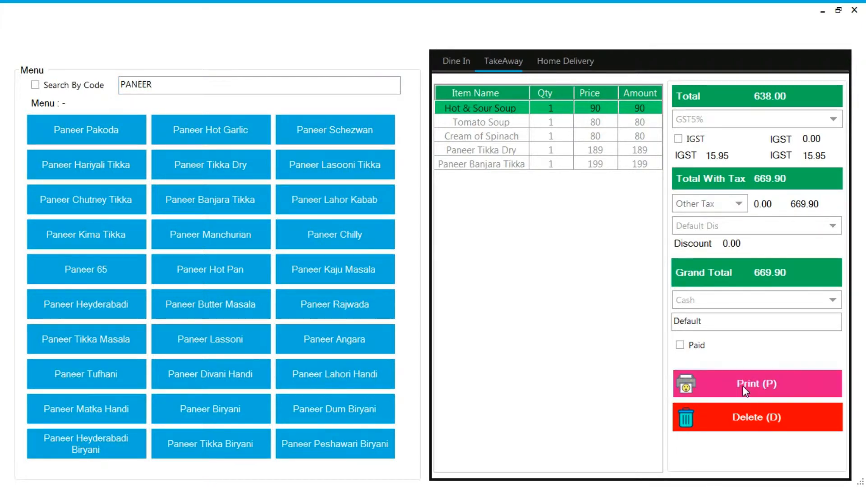
pyautogui.click(750, 295)
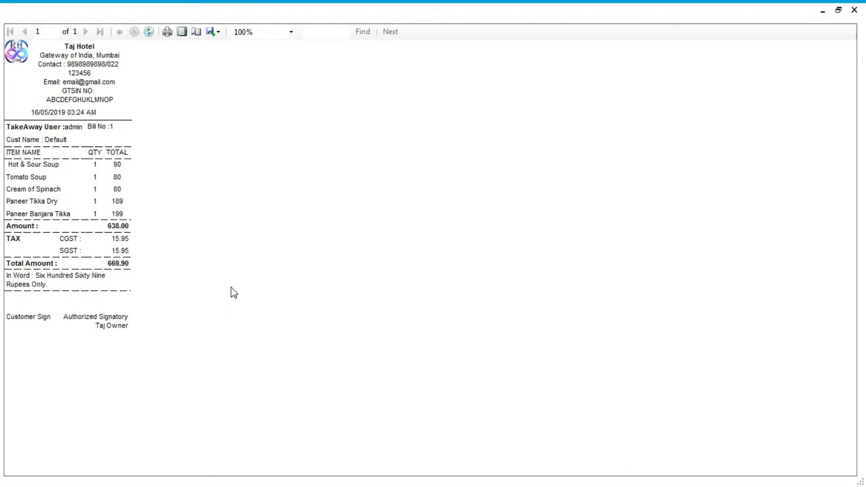
pyautogui.click(856, 10)
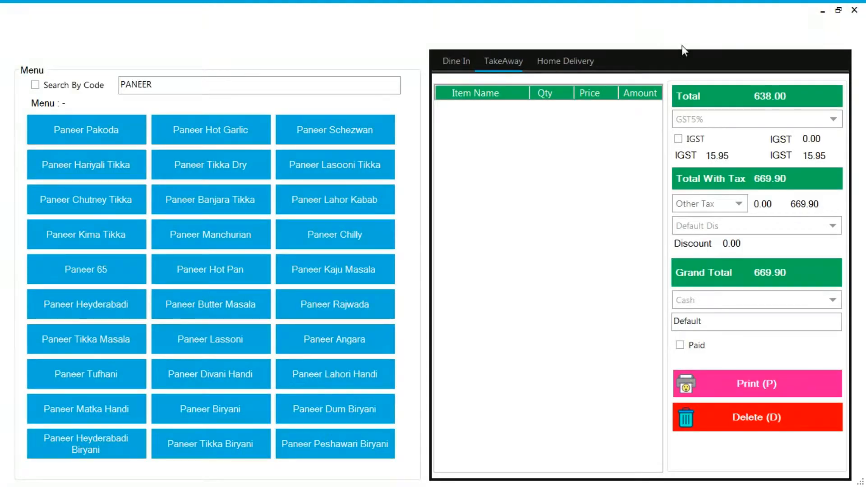
# - Start a home delivery order and use search by code to add item code 1 with quantity 2
pyautogui.click(574, 60)
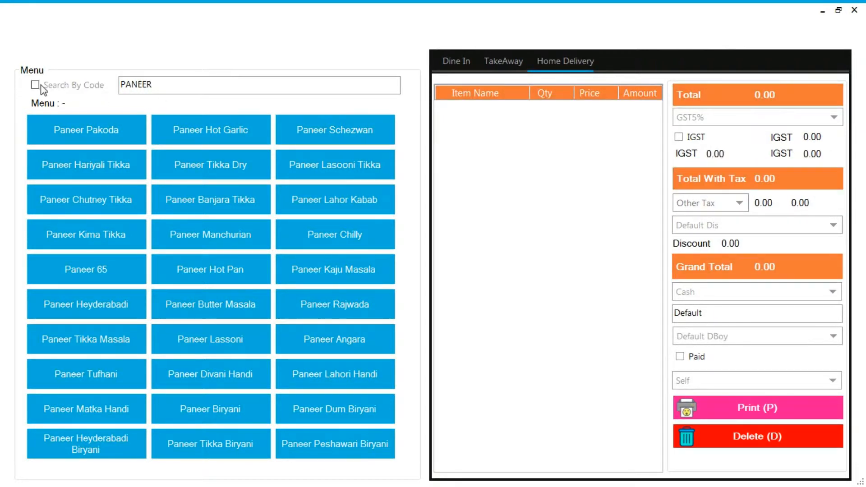
pyautogui.click(155, 88)
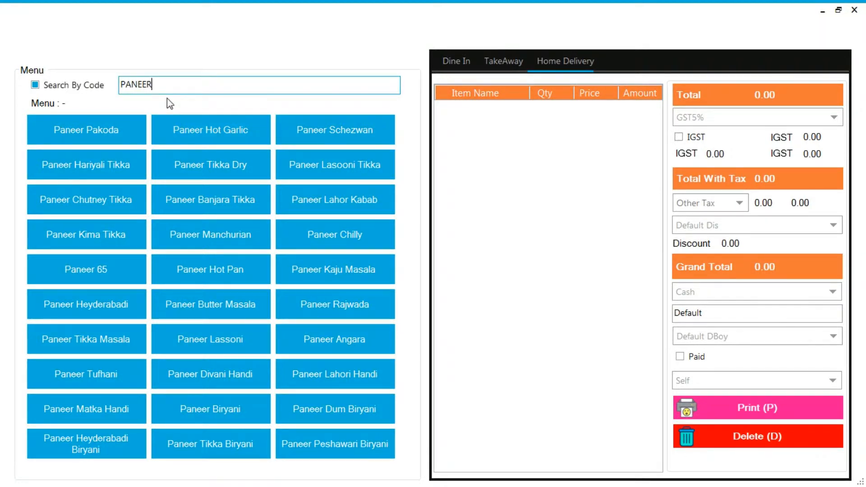
pyautogui.write('PANEE')
pyautogui.press('BackSpace')
pyautogui.press('BackSpace')
pyautogui.press('BackSpace')
pyautogui.press('BackSpace')
pyautogui.press('BackSpace')
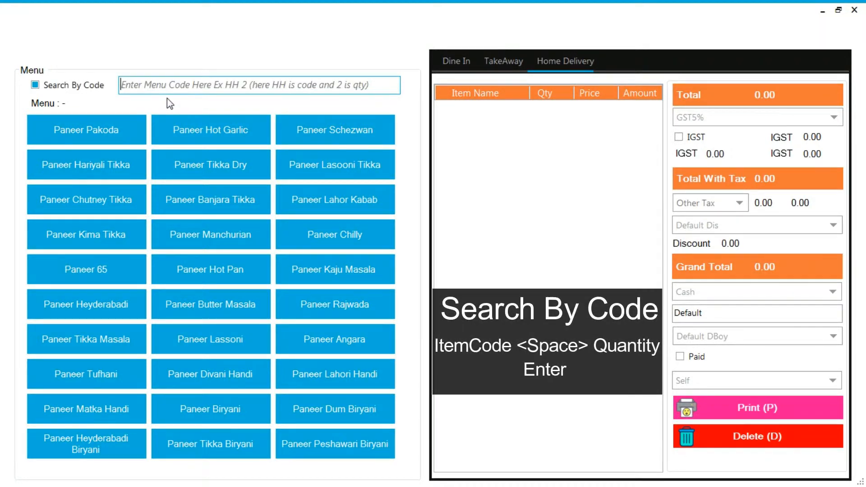
pyautogui.write('1')
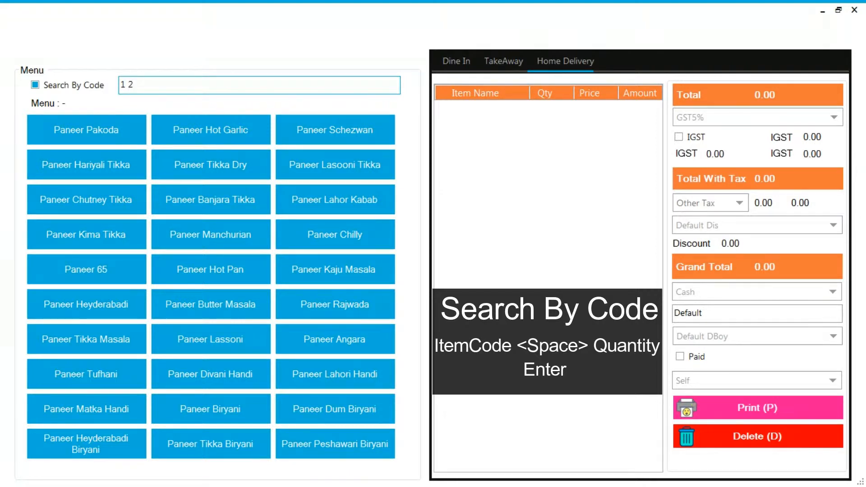
pyautogui.write(' 2')
pyautogui.press('Return')
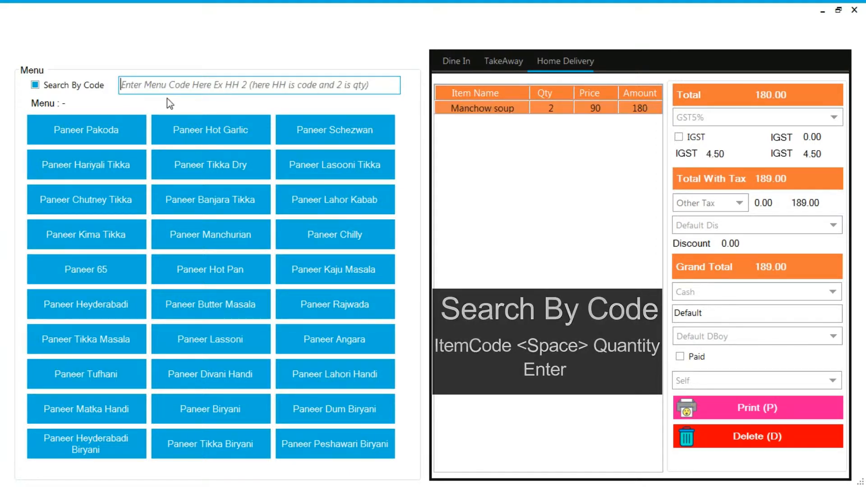
# - Keep GST5% on the home delivery bill and add service tax as the other tax
pyautogui.click(732, 126)
pyautogui.click(728, 133)
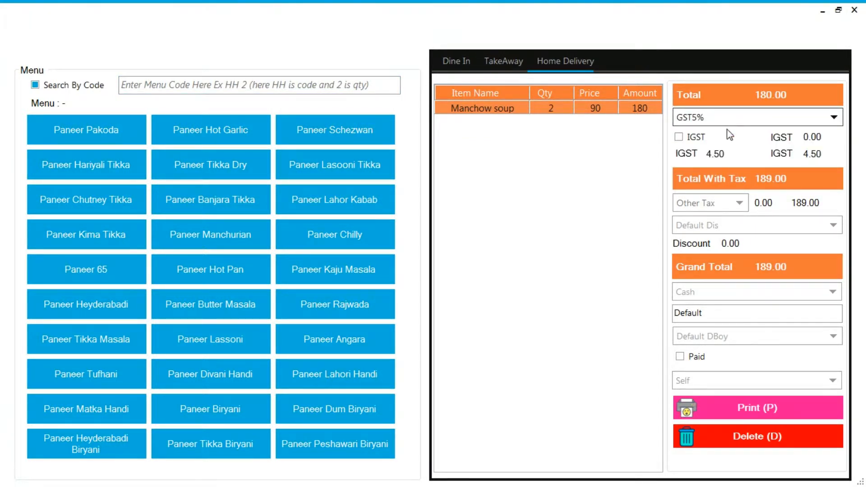
pyautogui.click(722, 204)
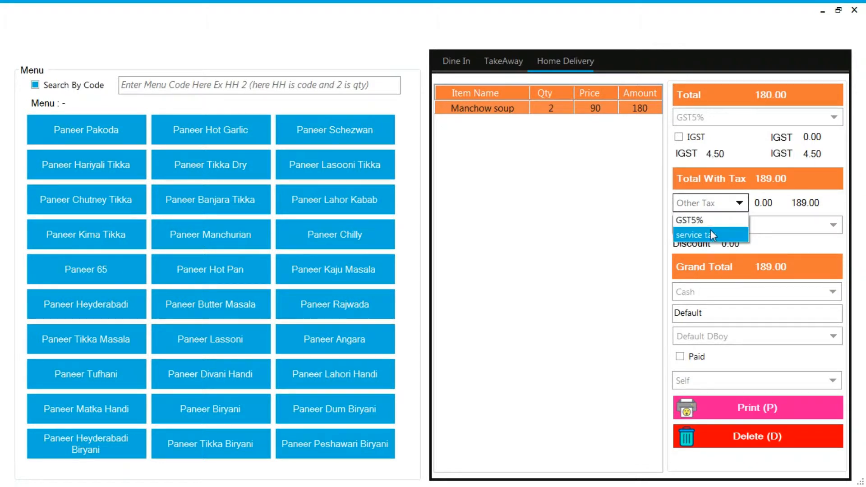
pyautogui.click(711, 229)
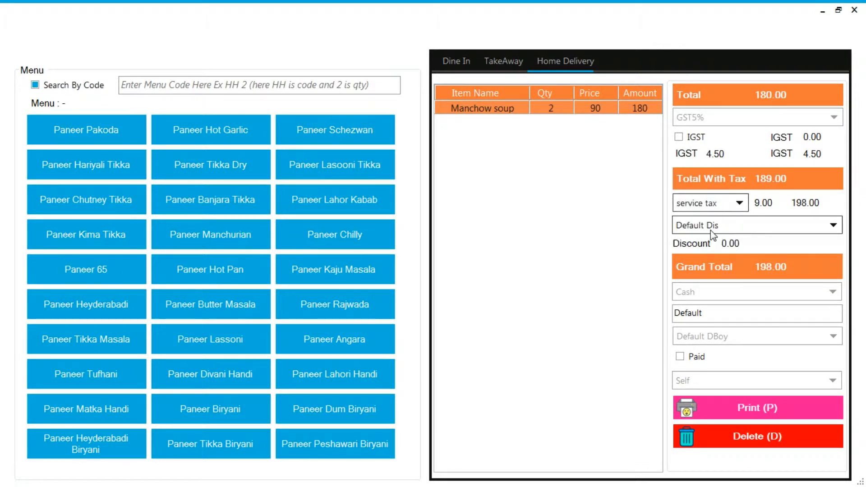
# - Keep Cash payment, Default DBoy and Self as the source on the home delivery bill, print it and close the receipt
pyautogui.click(731, 294)
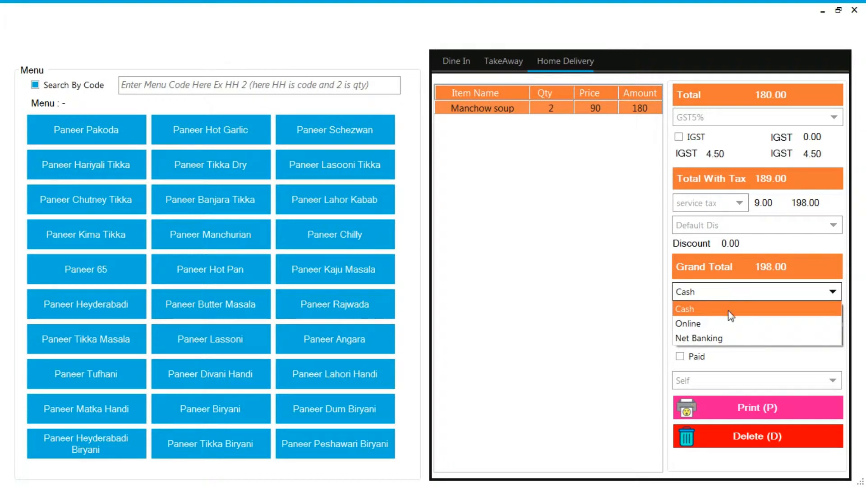
pyautogui.click(725, 389)
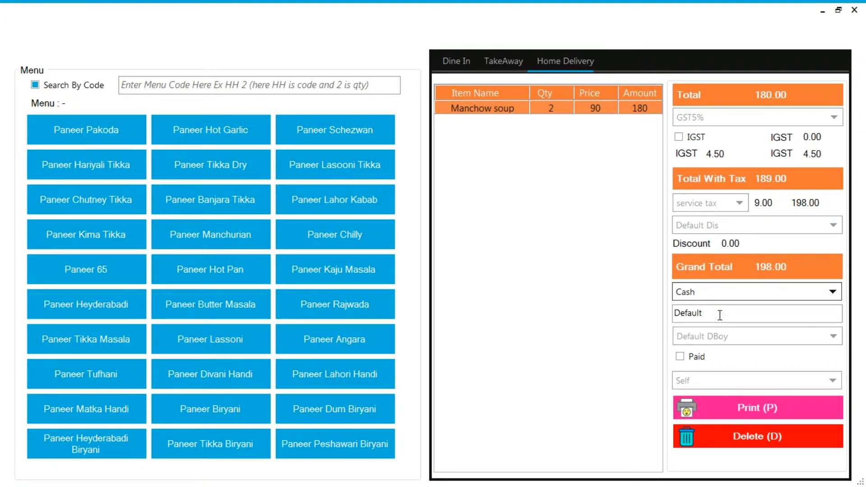
pyautogui.click(722, 336)
pyautogui.click(723, 336)
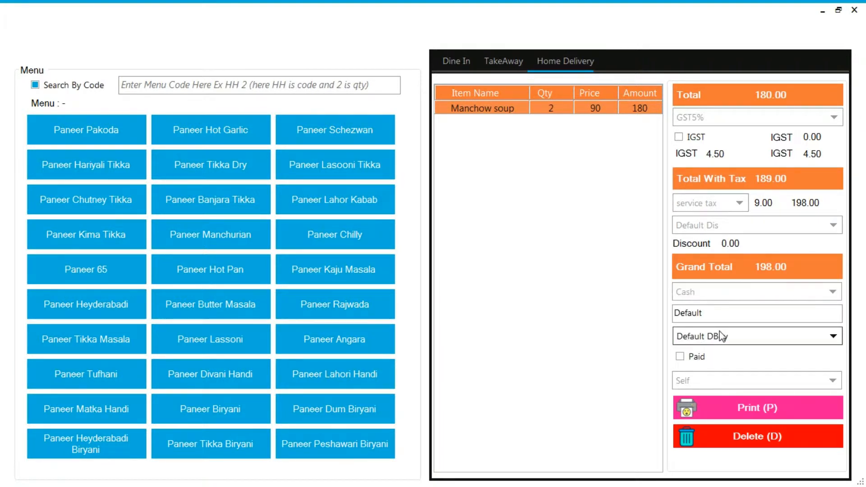
pyautogui.click(700, 383)
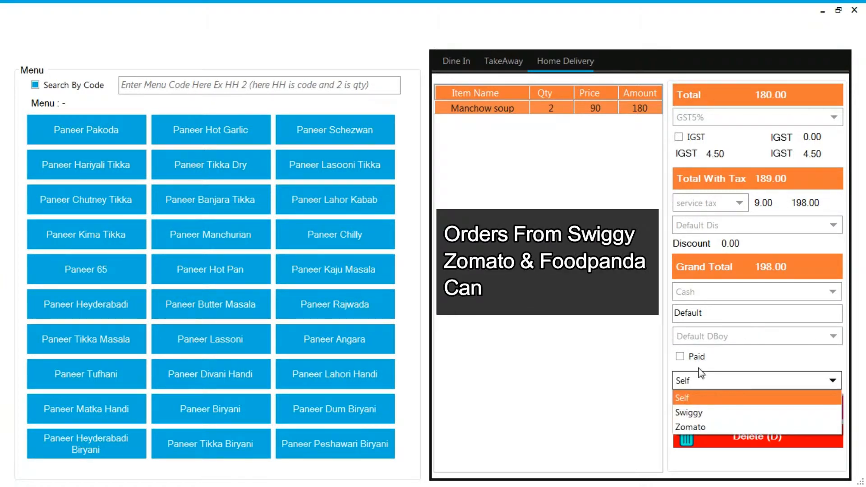
pyautogui.click(699, 368)
pyautogui.click(727, 410)
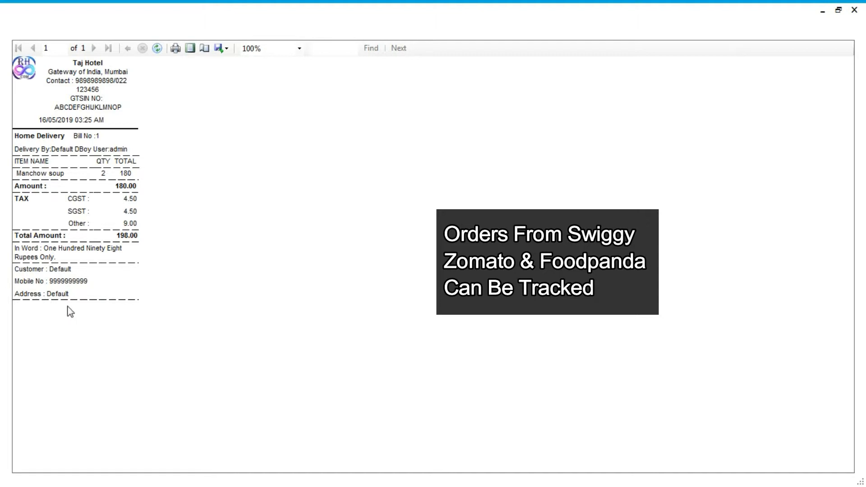
pyautogui.click(855, 9)
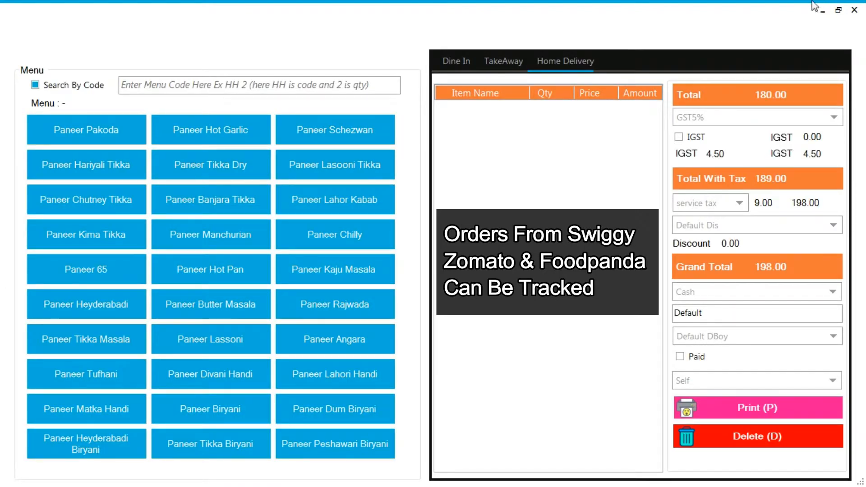
# - Return to the dashboard and examine the 16/05/2019 sales by order type in the last 5 days report
pyautogui.click(855, 9)
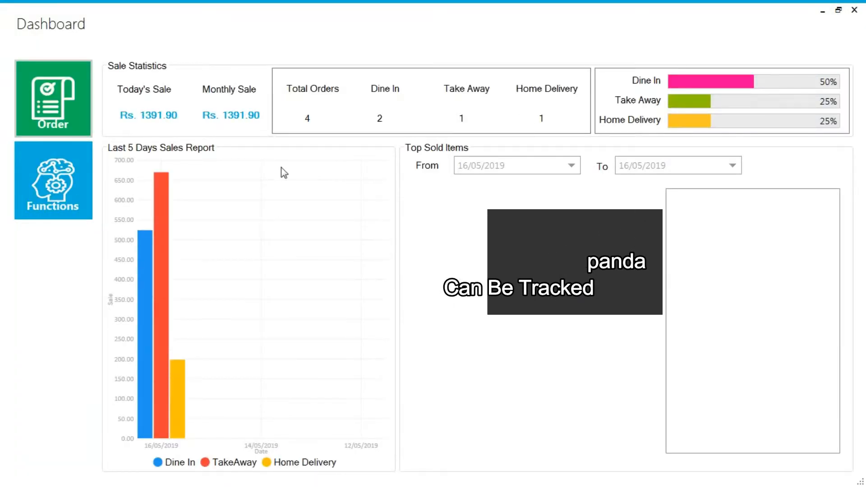
pyautogui.moveTo(161, 177)
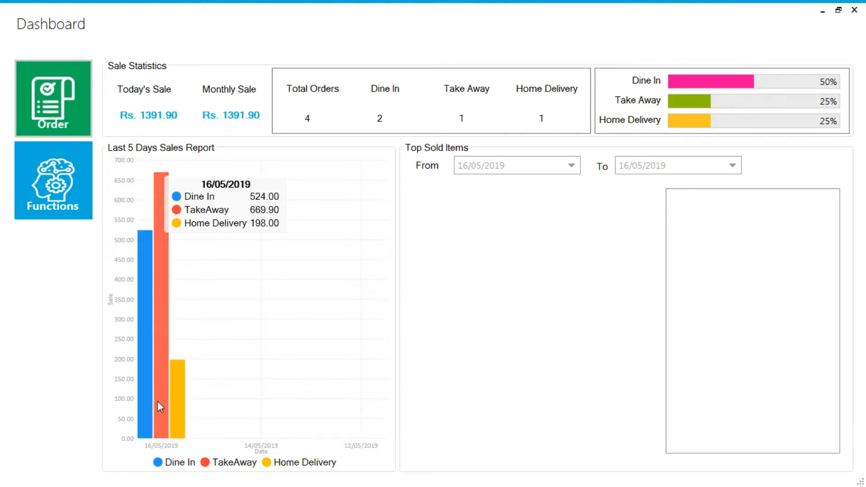
# - Review the KOT and bill printer choices in Printer Management and close it without changing any setting
pyautogui.click(53, 185)
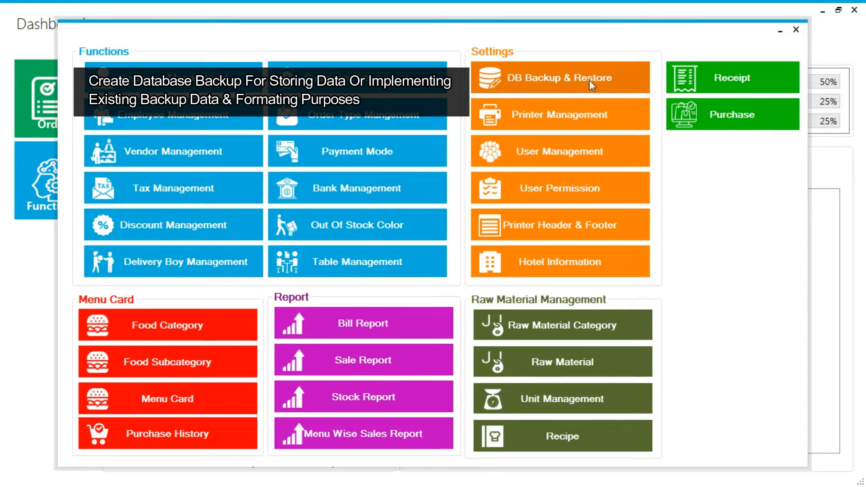
pyautogui.click(561, 115)
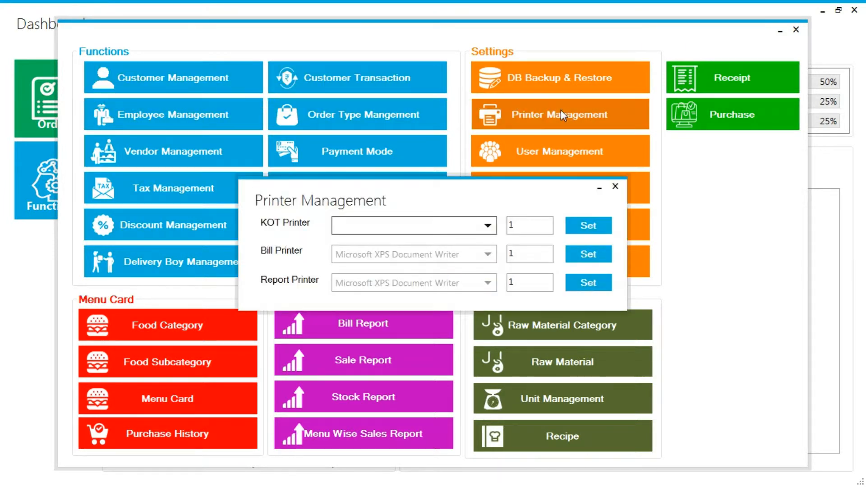
pyautogui.click(488, 228)
pyautogui.click(488, 228)
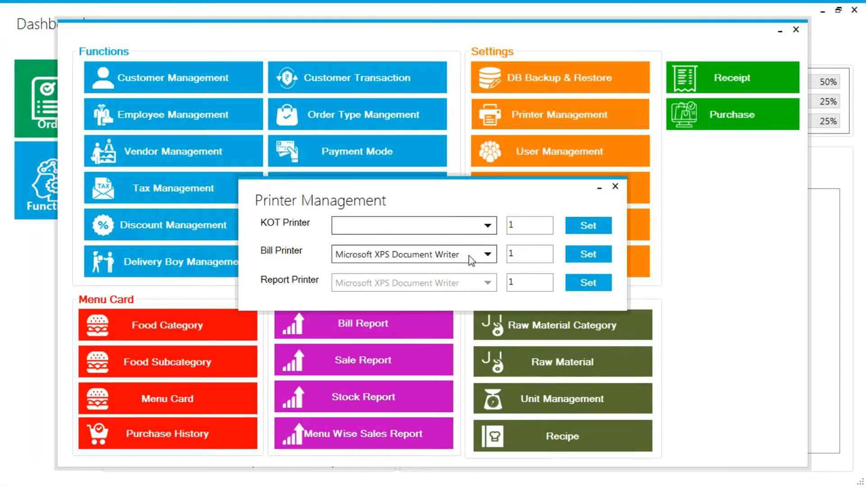
pyautogui.click(486, 256)
pyautogui.click(455, 285)
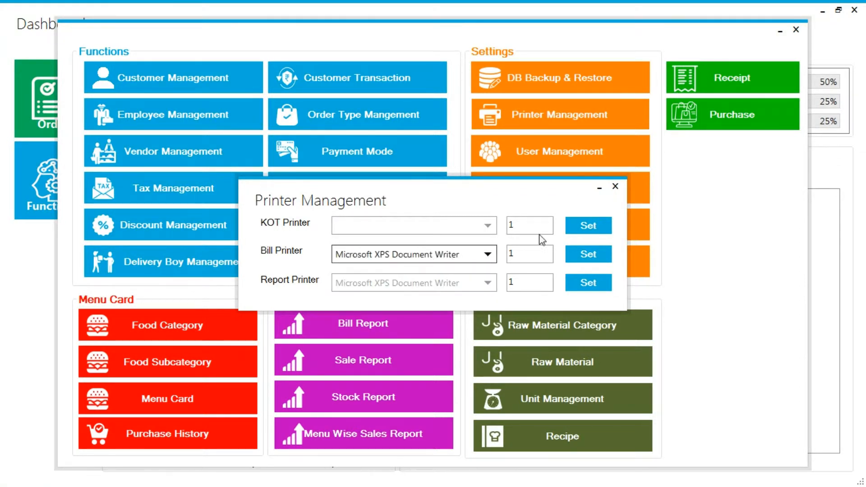
pyautogui.click(615, 186)
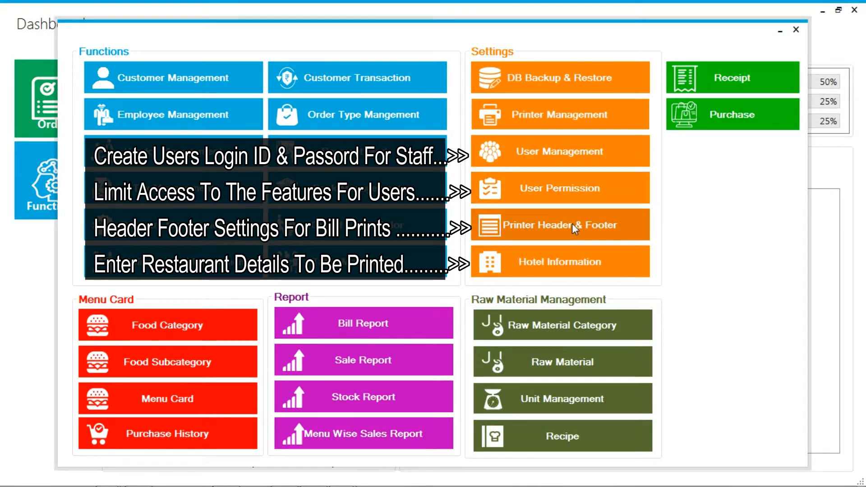
# - Open the hotel information, load the existing shop record into the form to view its details, and close it
pyautogui.click(563, 273)
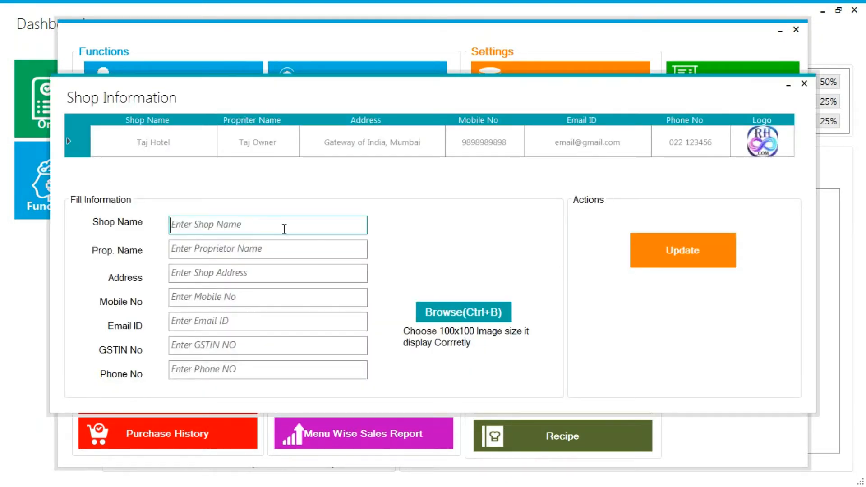
pyautogui.click(422, 153)
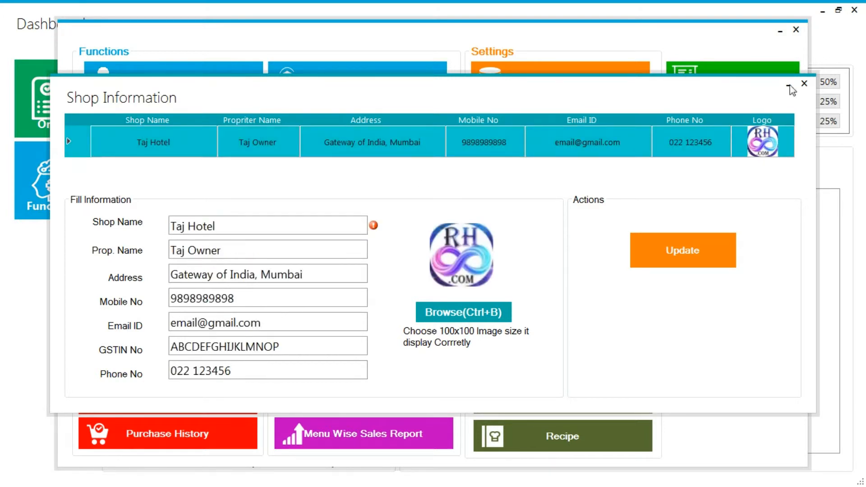
pyautogui.click(804, 83)
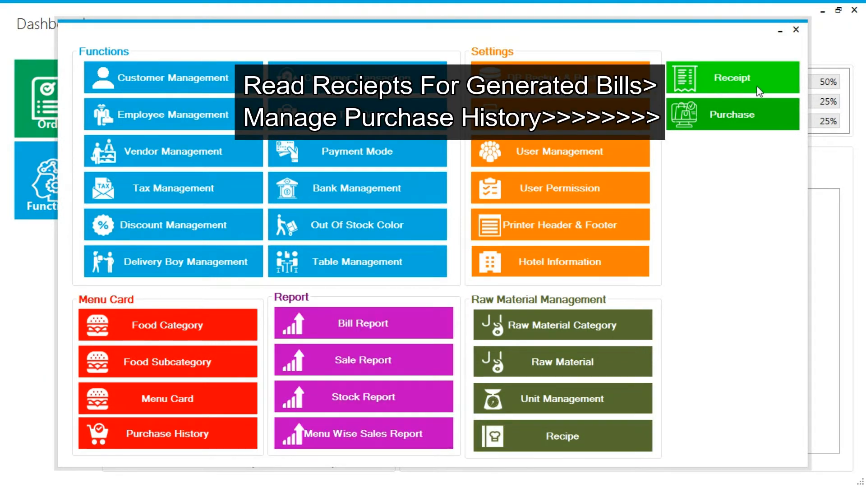
# - Return to the dashboard and examine the last 5 days sales report and the top sold items chart
pyautogui.click(796, 29)
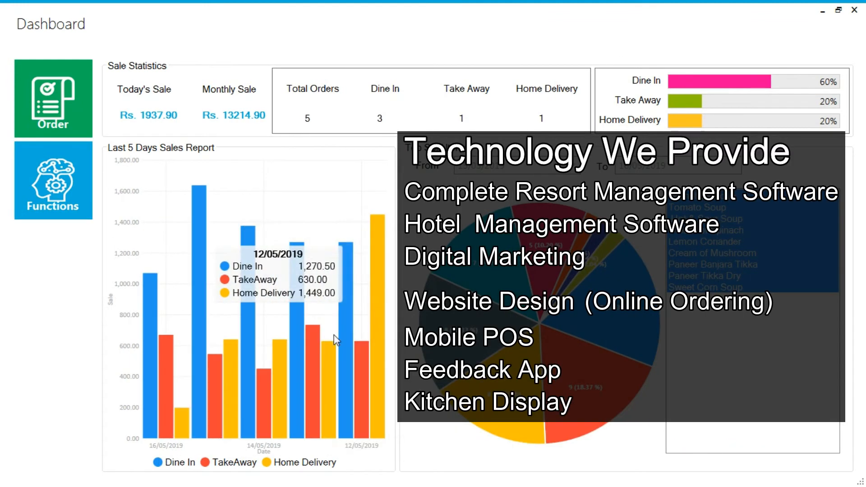
pyautogui.moveTo(306, 344)
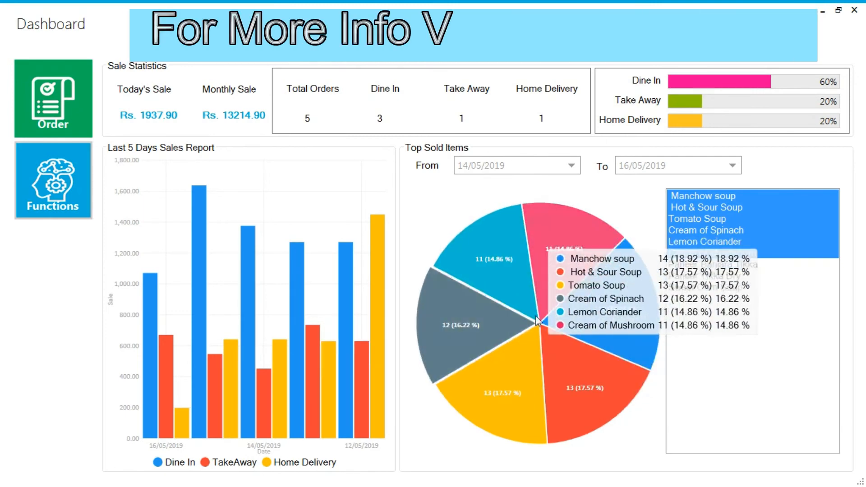
pyautogui.moveTo(162, 397)
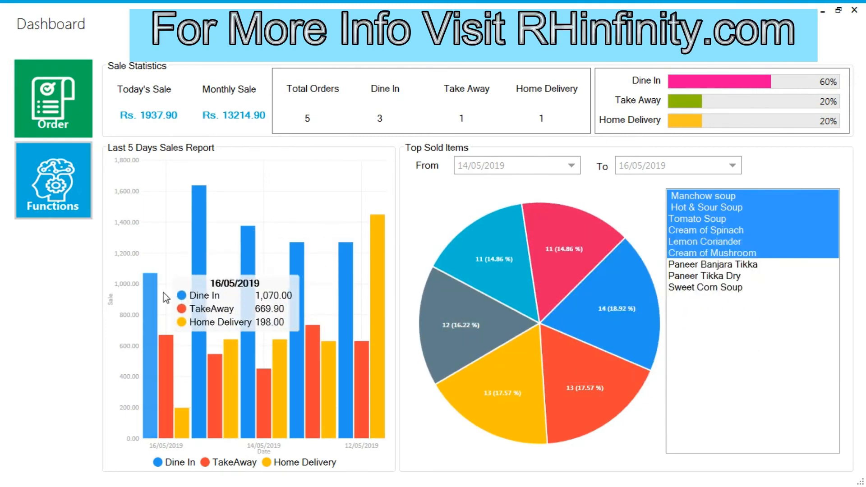